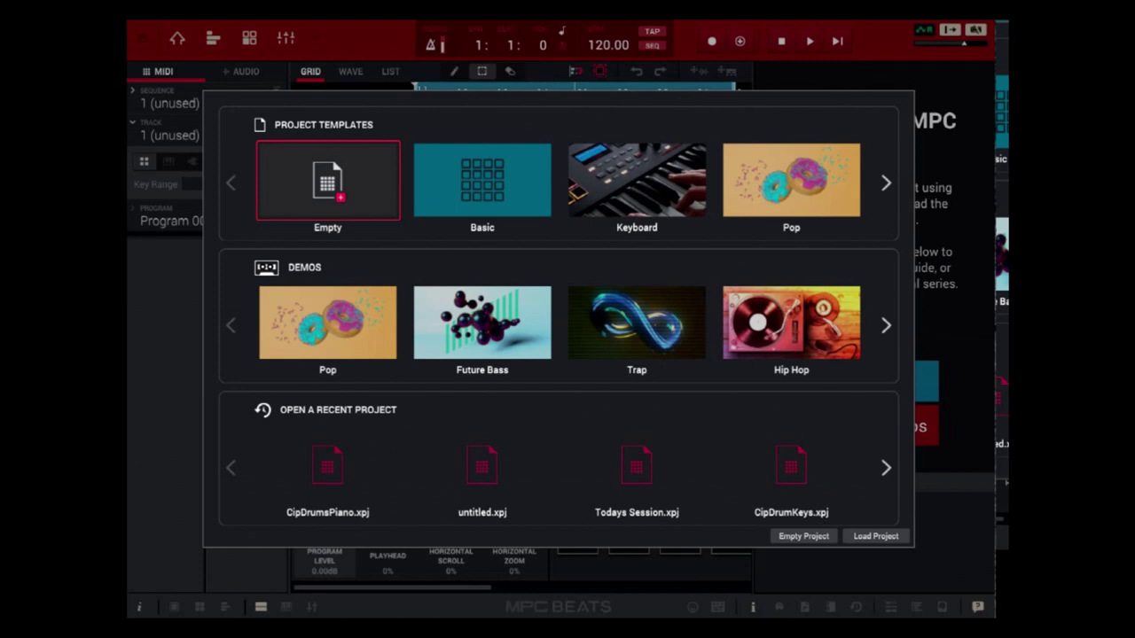
- Start an empty project and name its first sequence 'Drums Piano'
click(801, 536)
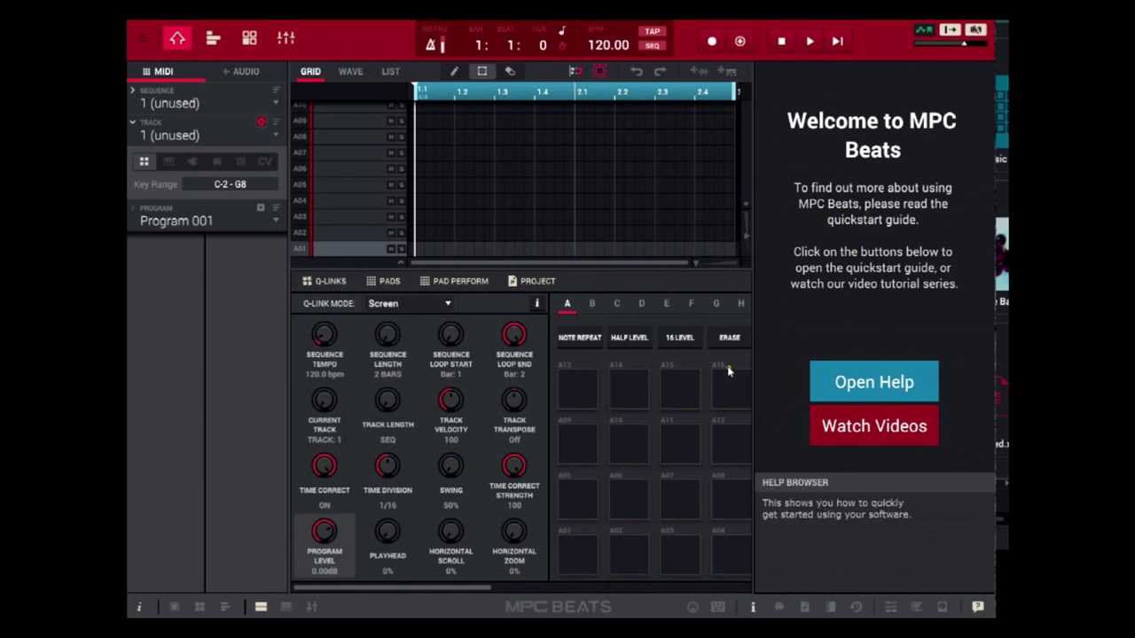
double_click(181, 103)
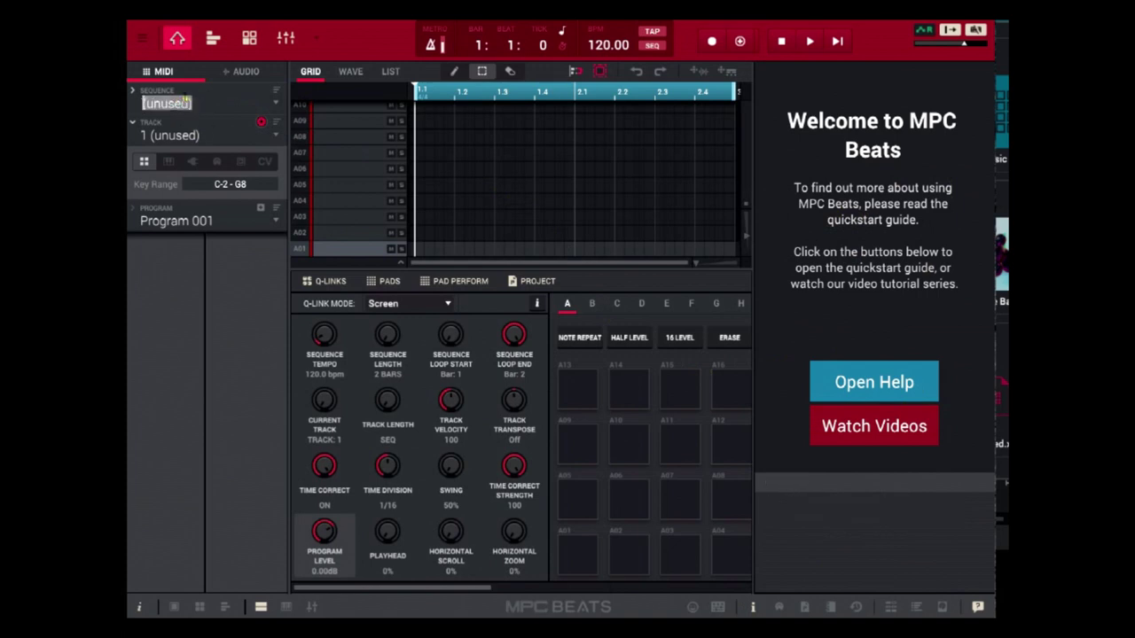
text(Drums)
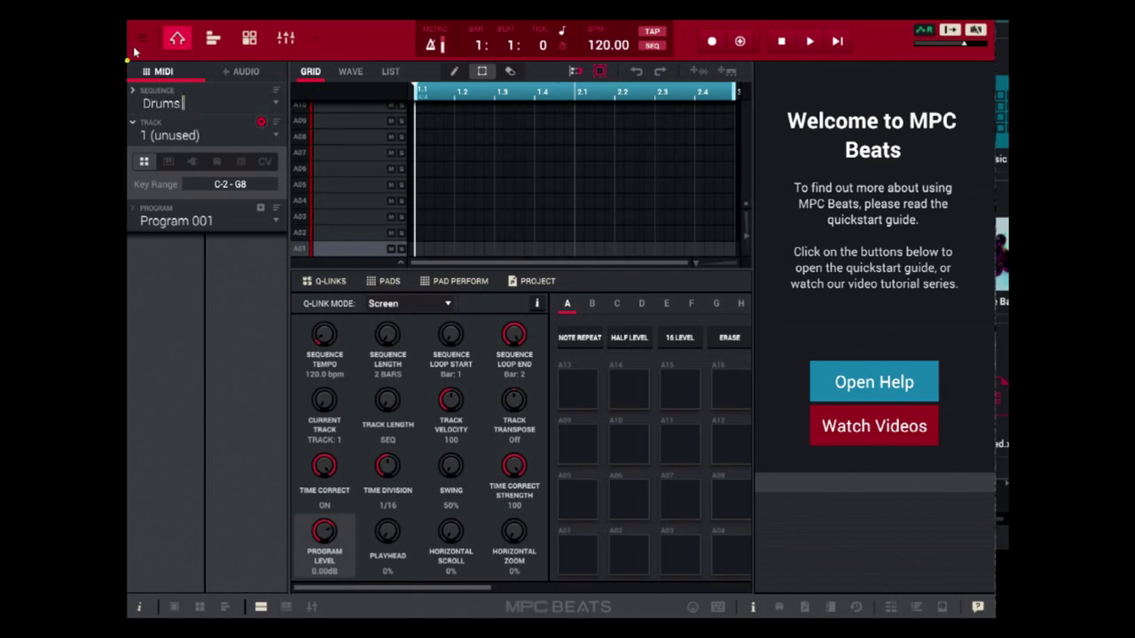
text( Pl)
text(ano)
key(Return)
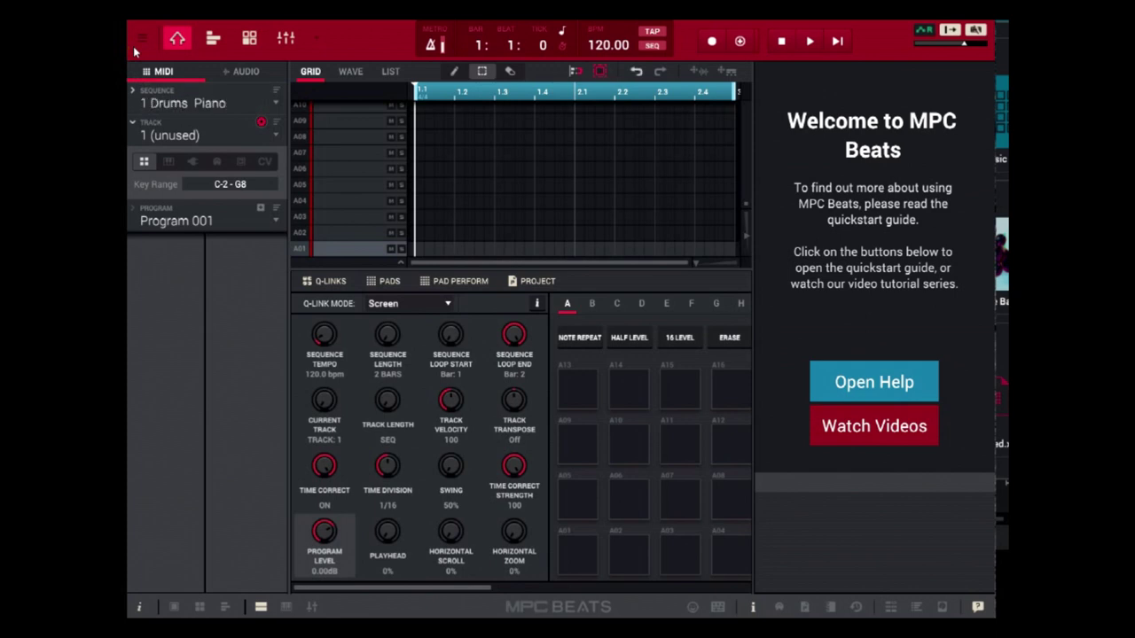
click(172, 138)
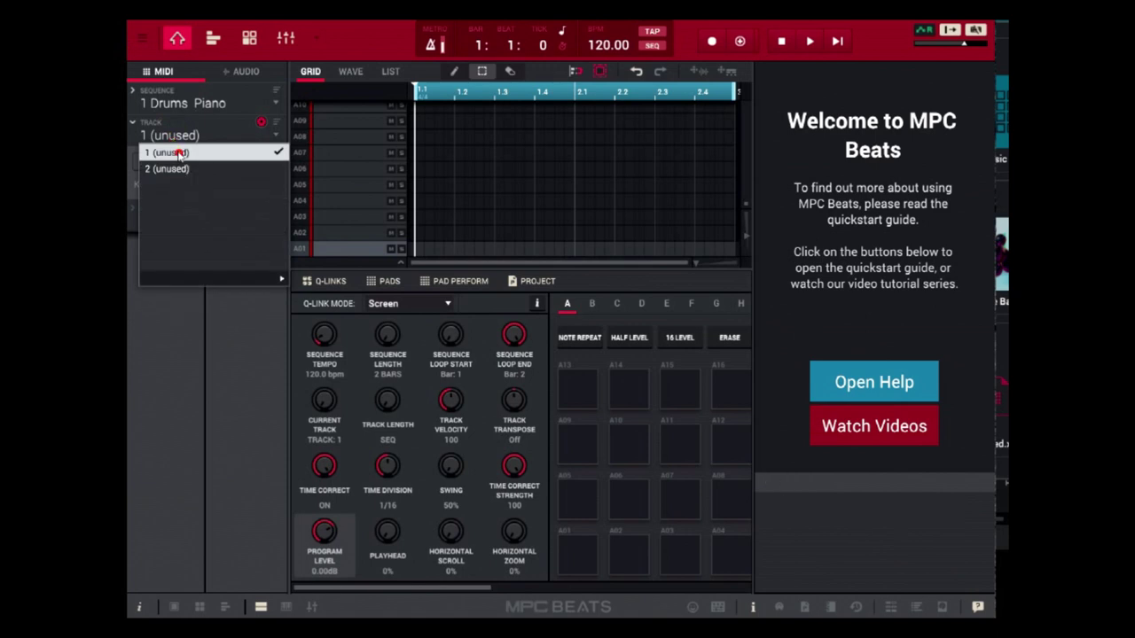
- Keep track 1 selected and rename it 'Drum Kit'
click(182, 153)
double_click(184, 136)
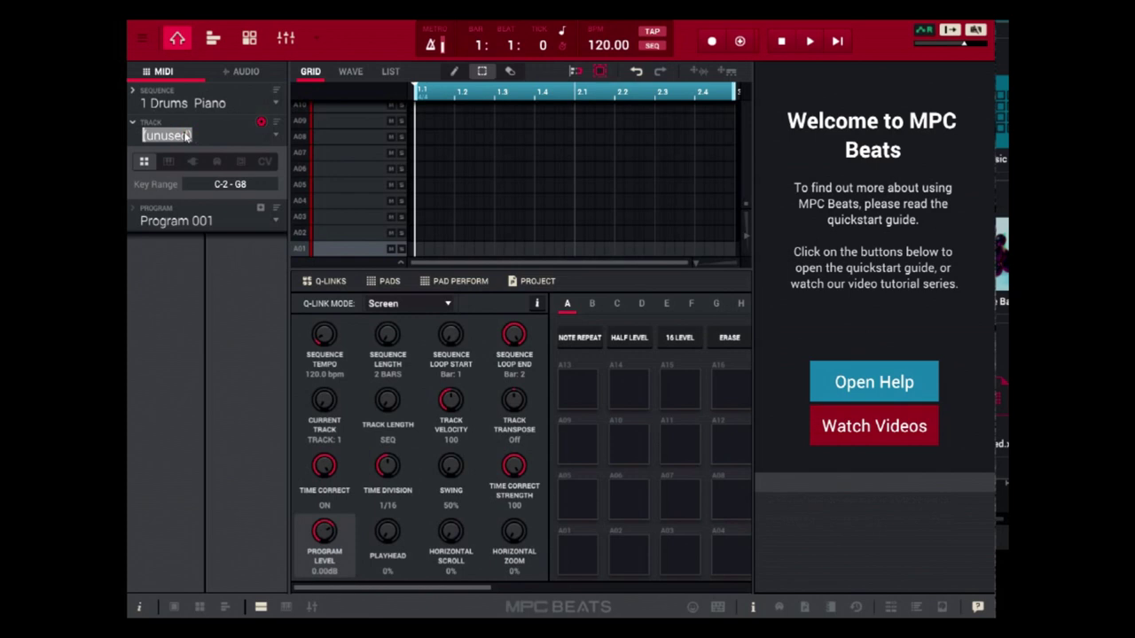
text(Drum )
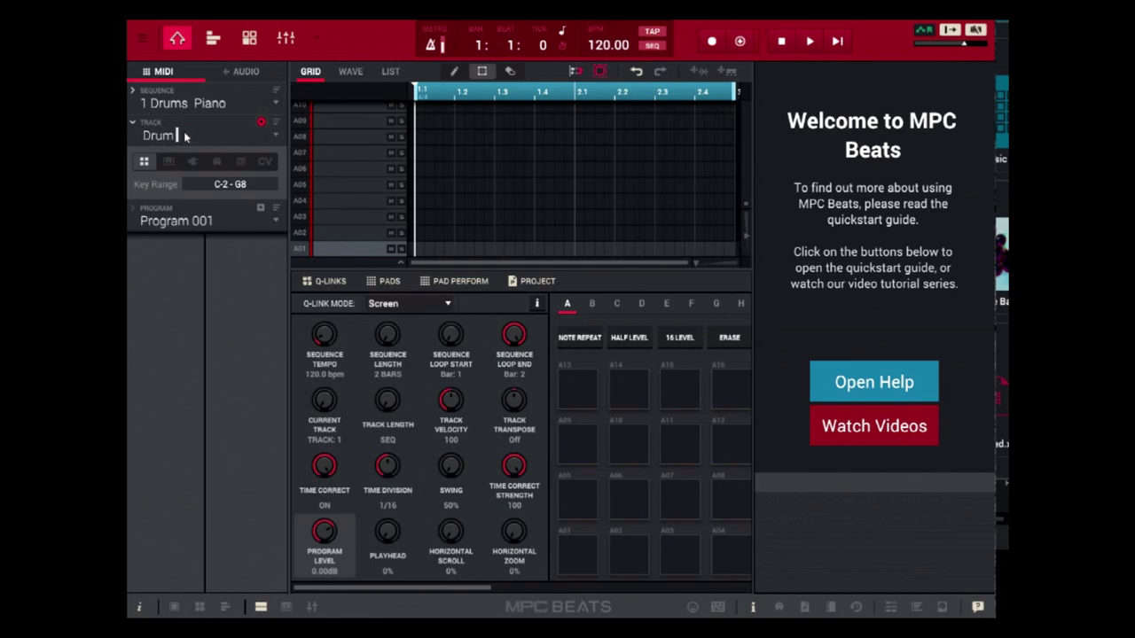
text(Kit)
key(Return)
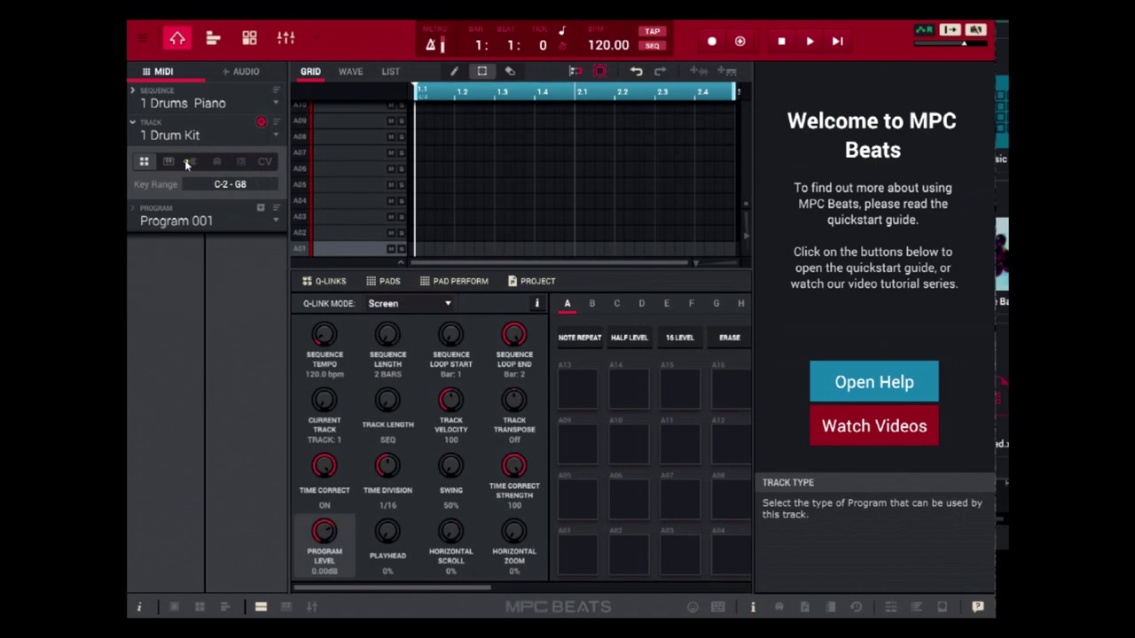
- Show Midi Input Port, Midi Input Channel and Mute / Solo in the track inspector; hide Key Range
click(277, 124)
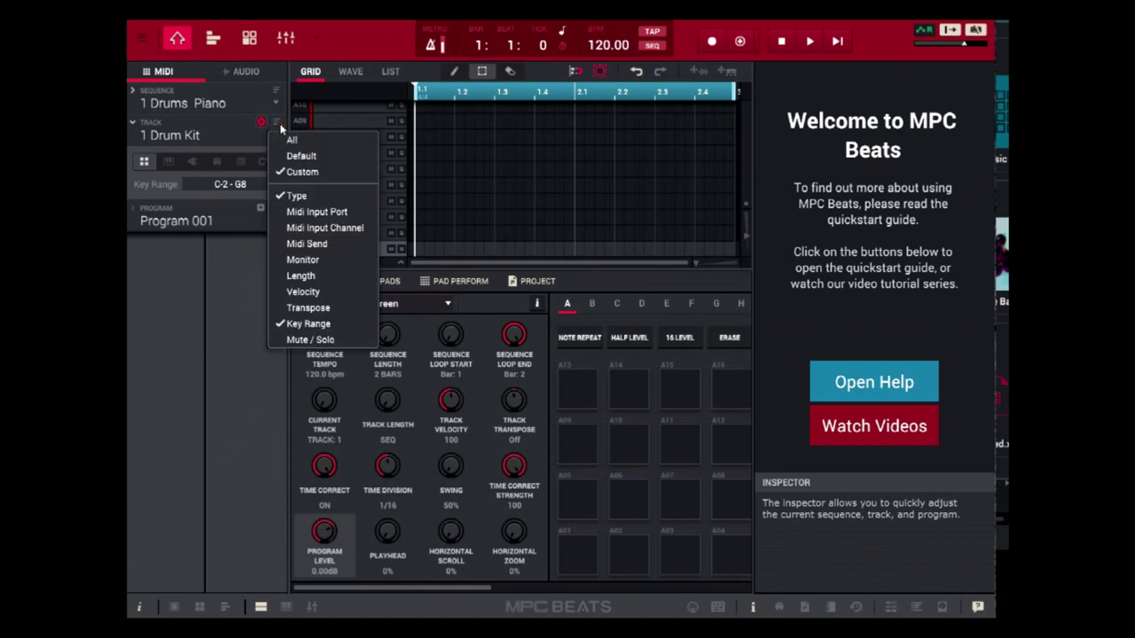
click(312, 213)
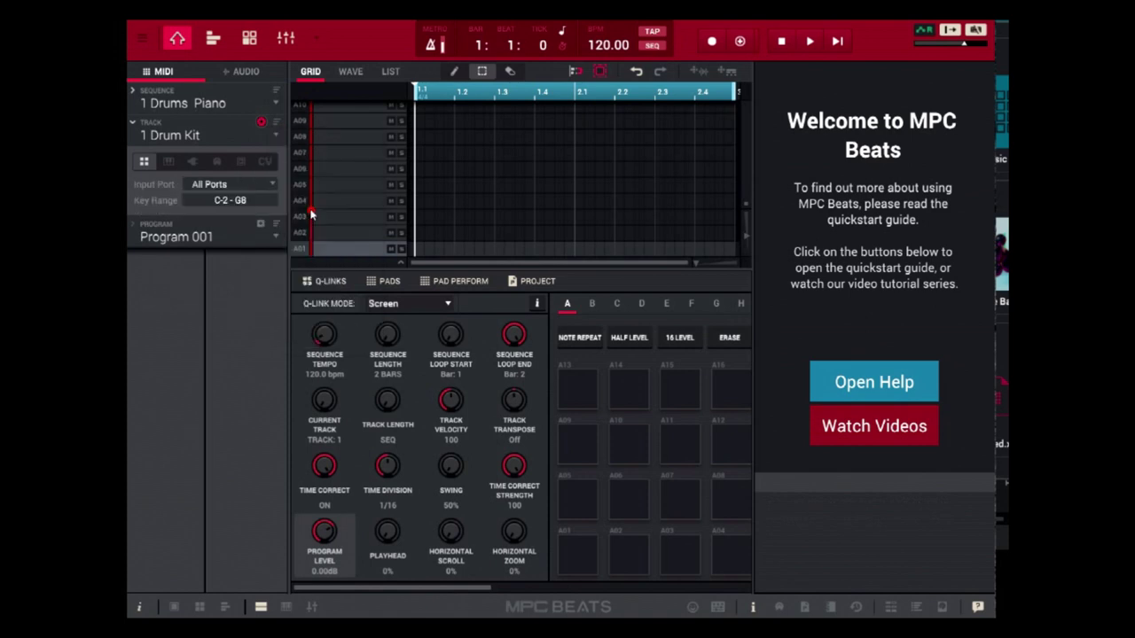
click(277, 124)
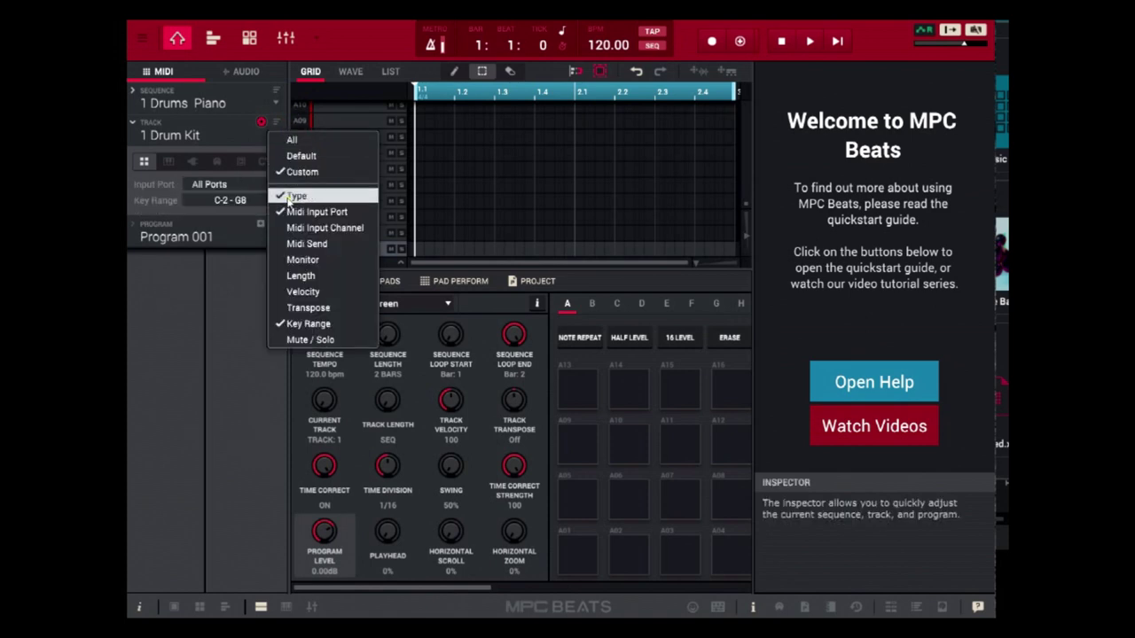
click(298, 229)
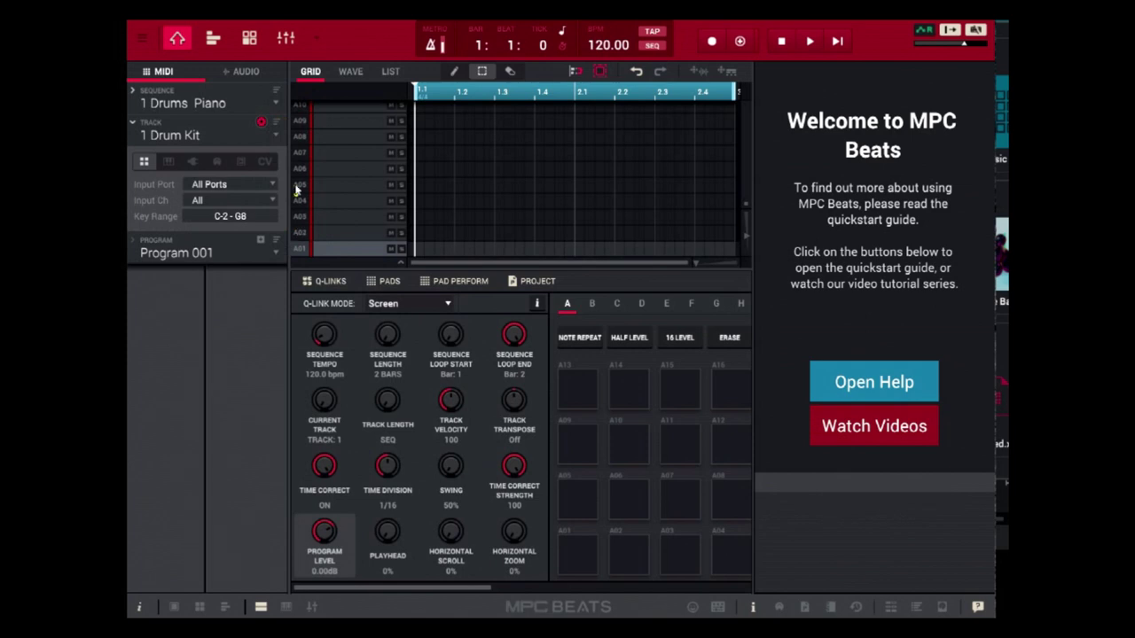
click(278, 123)
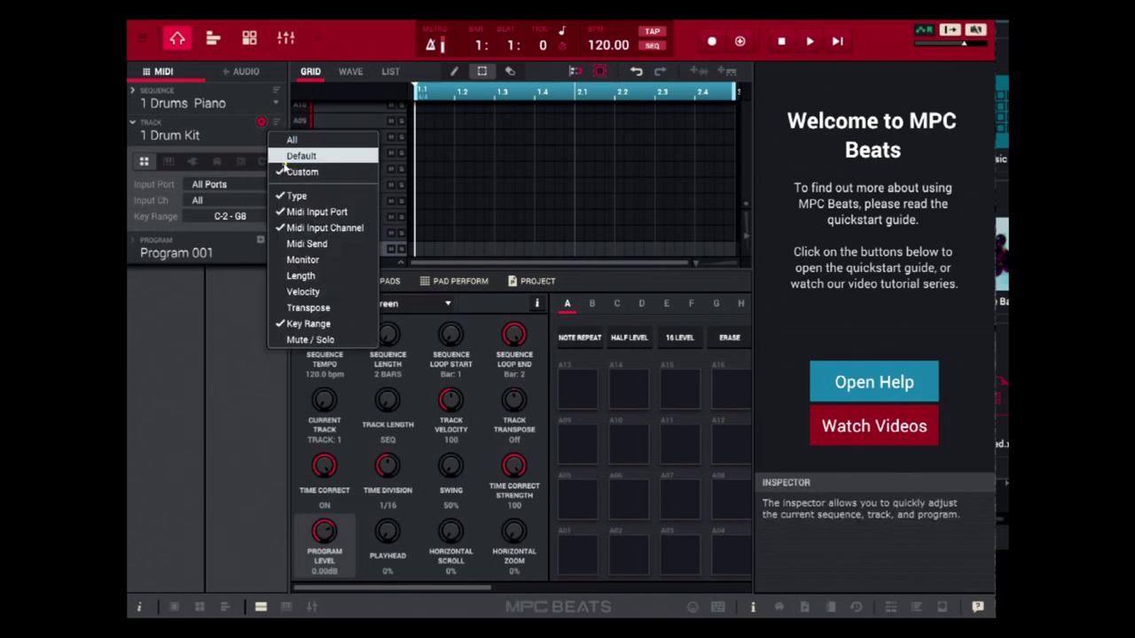
click(306, 341)
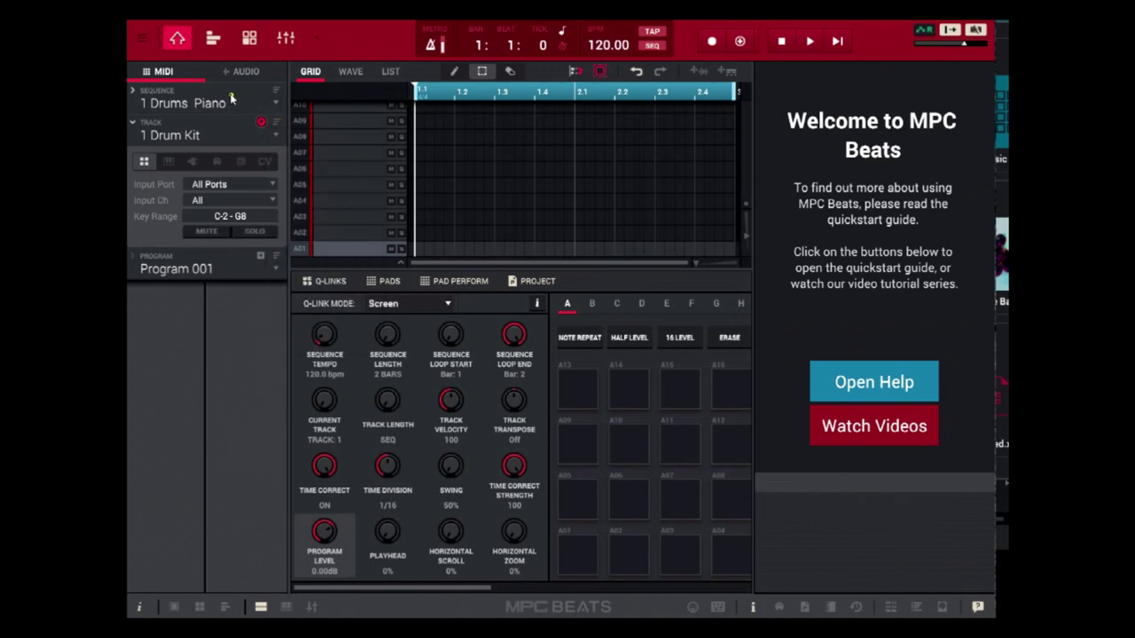
click(278, 126)
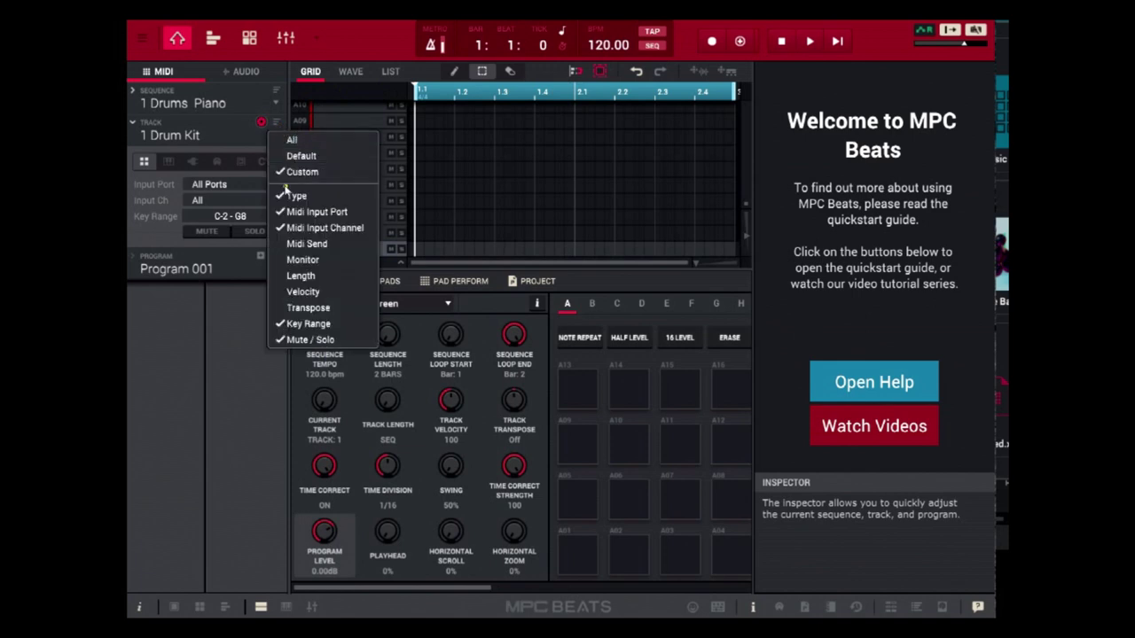
click(306, 324)
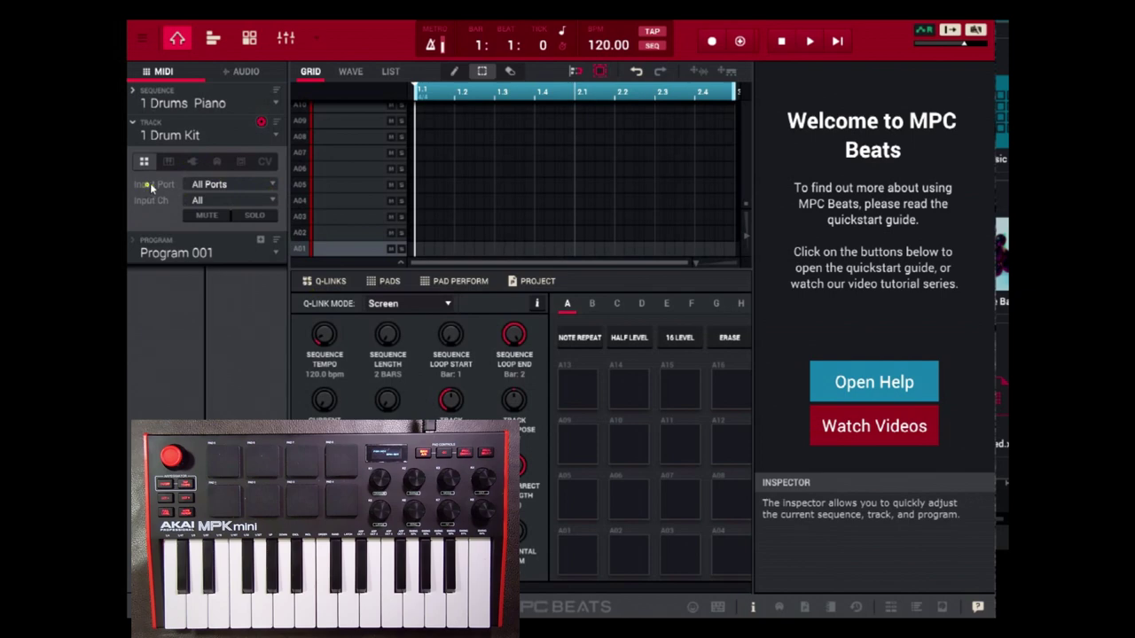
- Set the Drum Kit track's input port to MPK mini 3 and input channel to 10
click(275, 186)
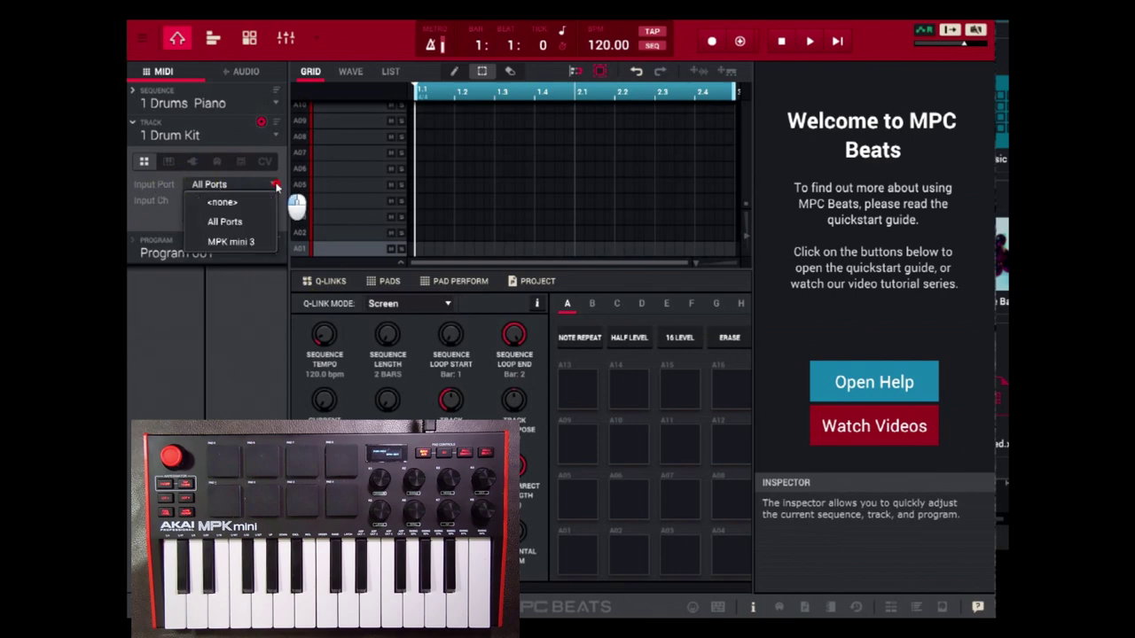
click(253, 242)
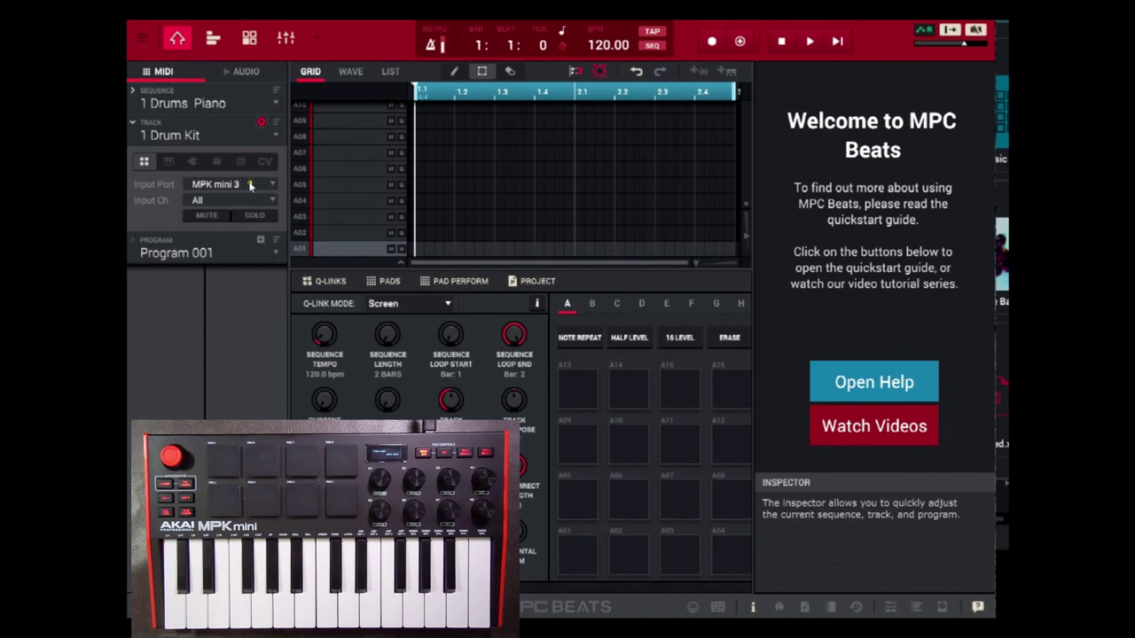
click(274, 201)
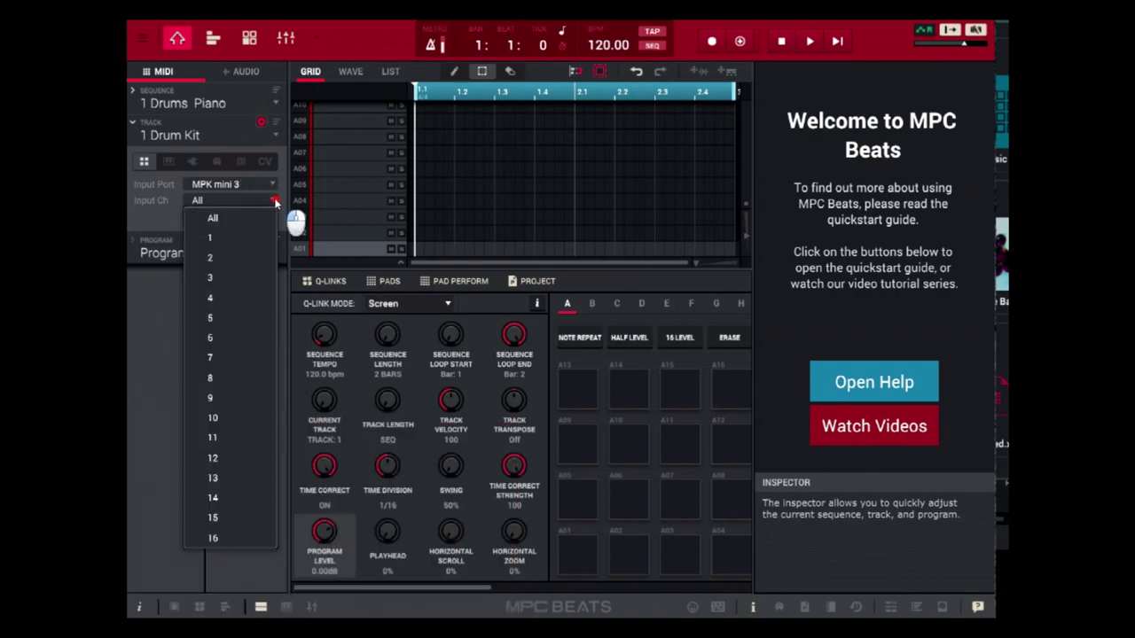
click(234, 418)
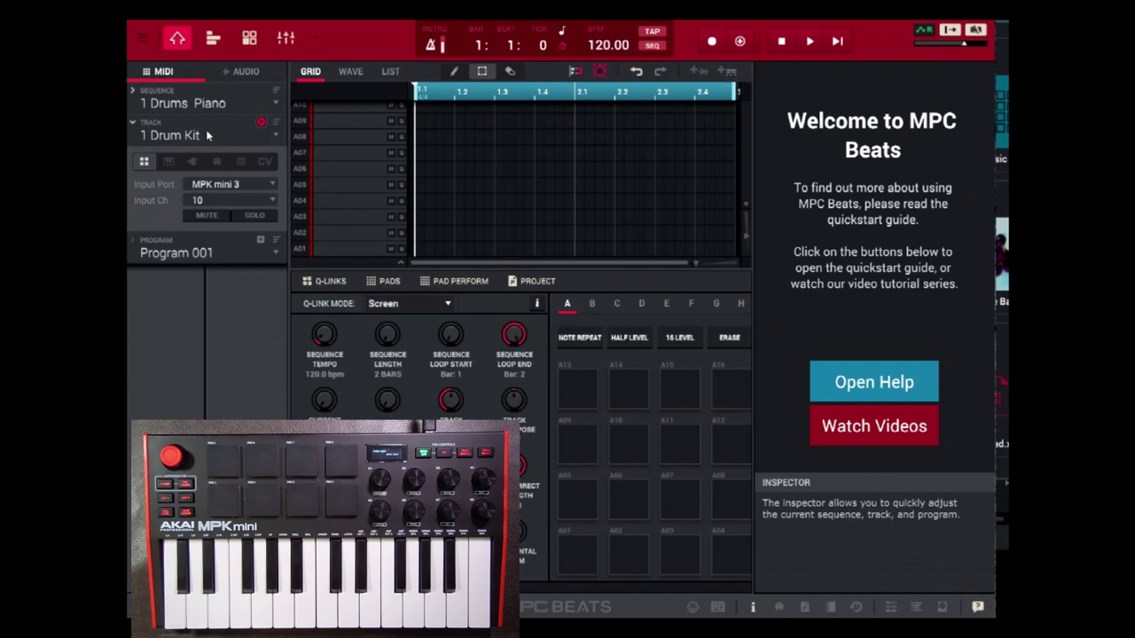
- Select track 2, name it 'Piano', and make it a Keygroup track
click(281, 139)
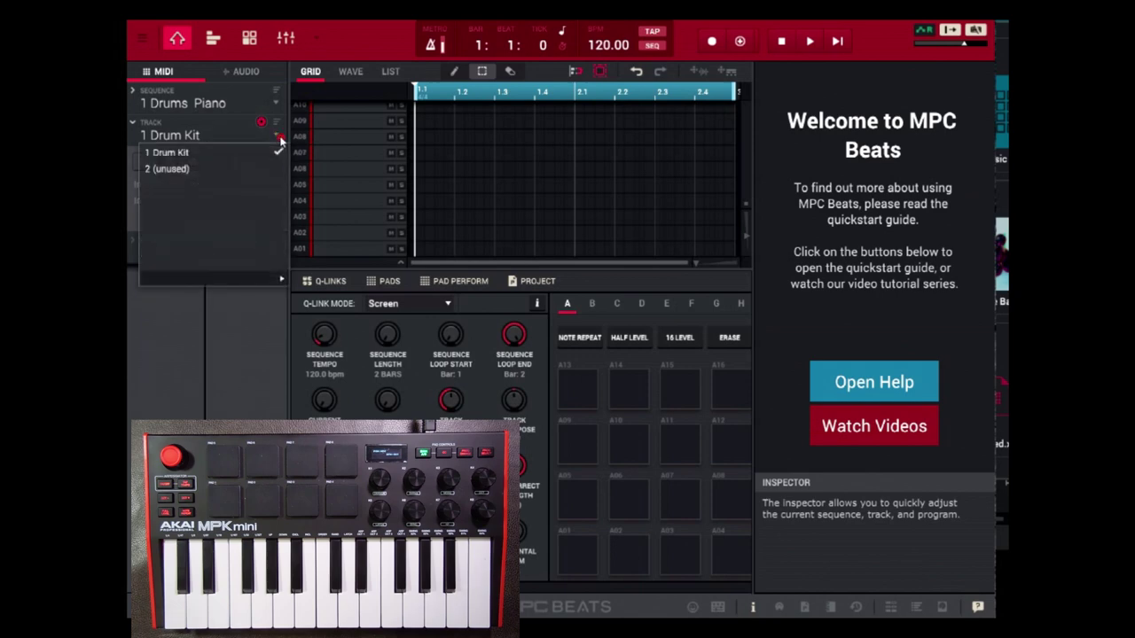
click(184, 168)
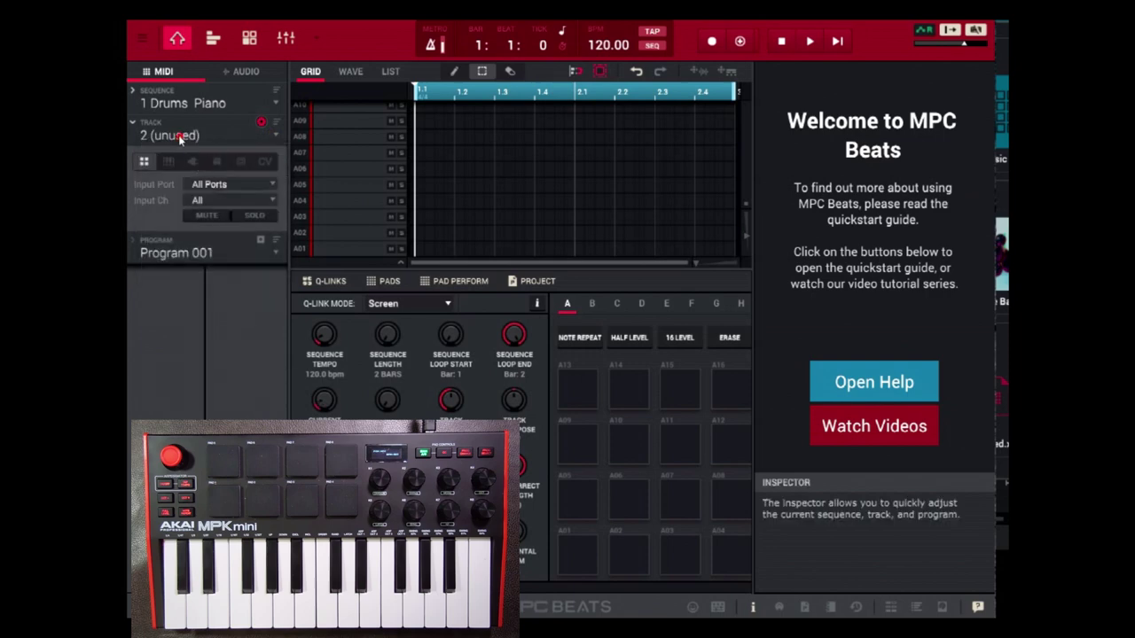
double_click(178, 134)
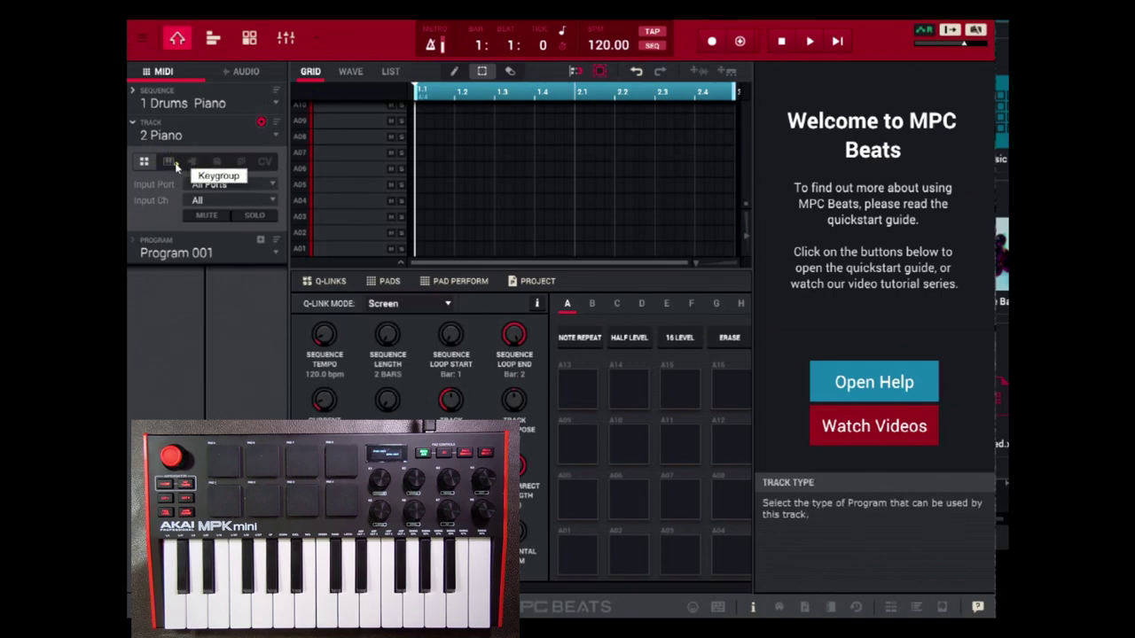
click(170, 163)
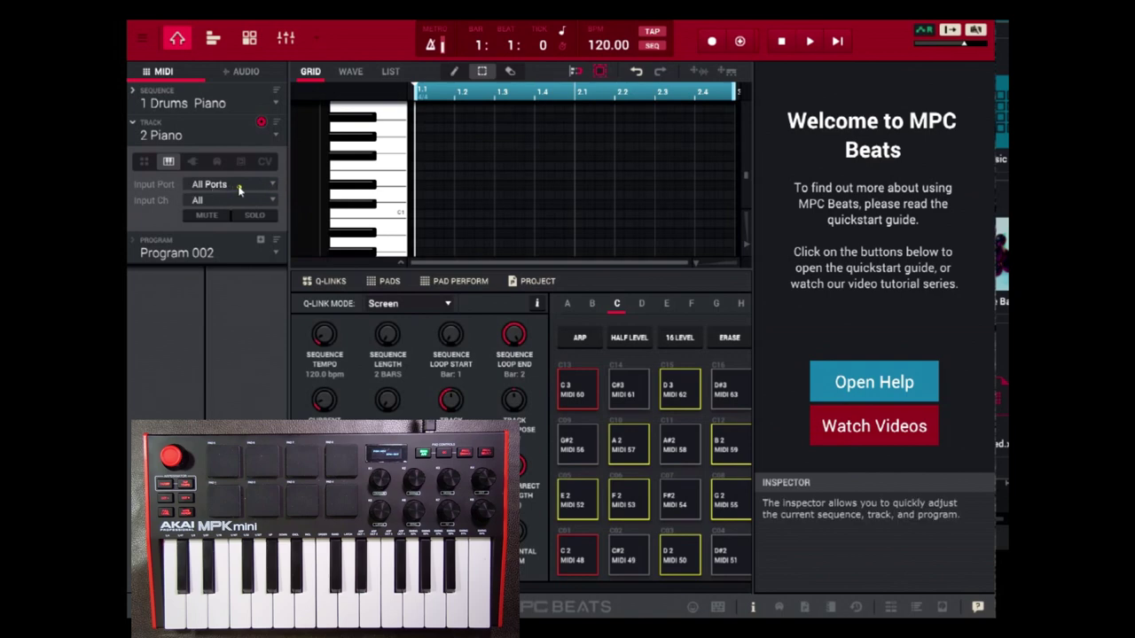
- Set the Piano track's input port to MPK mini 3 and input channel to 1
click(273, 185)
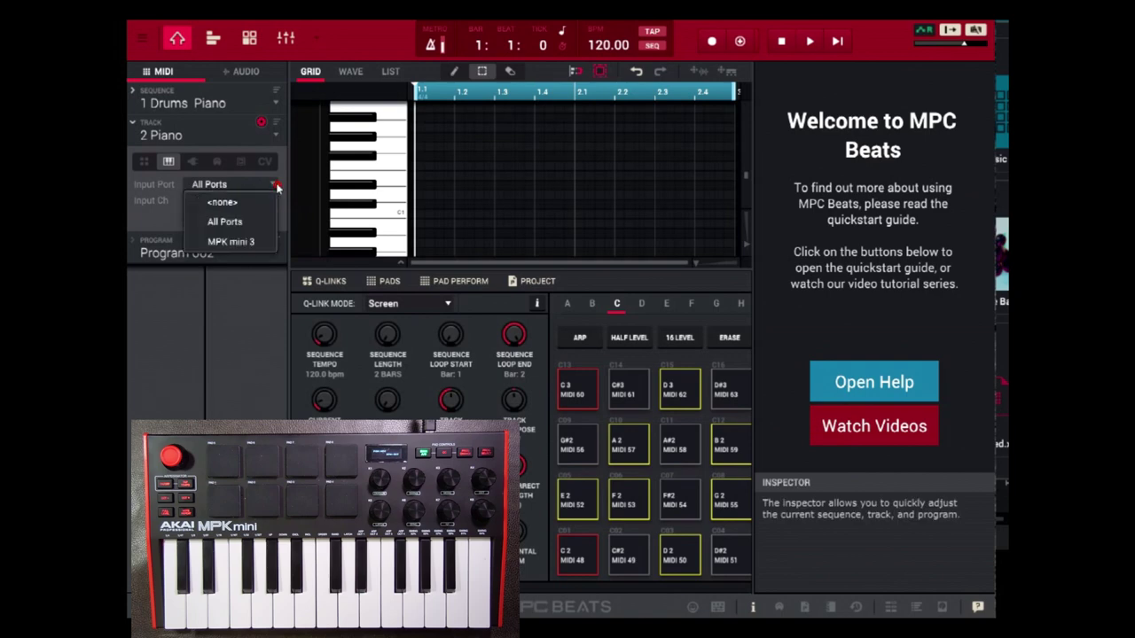
click(245, 240)
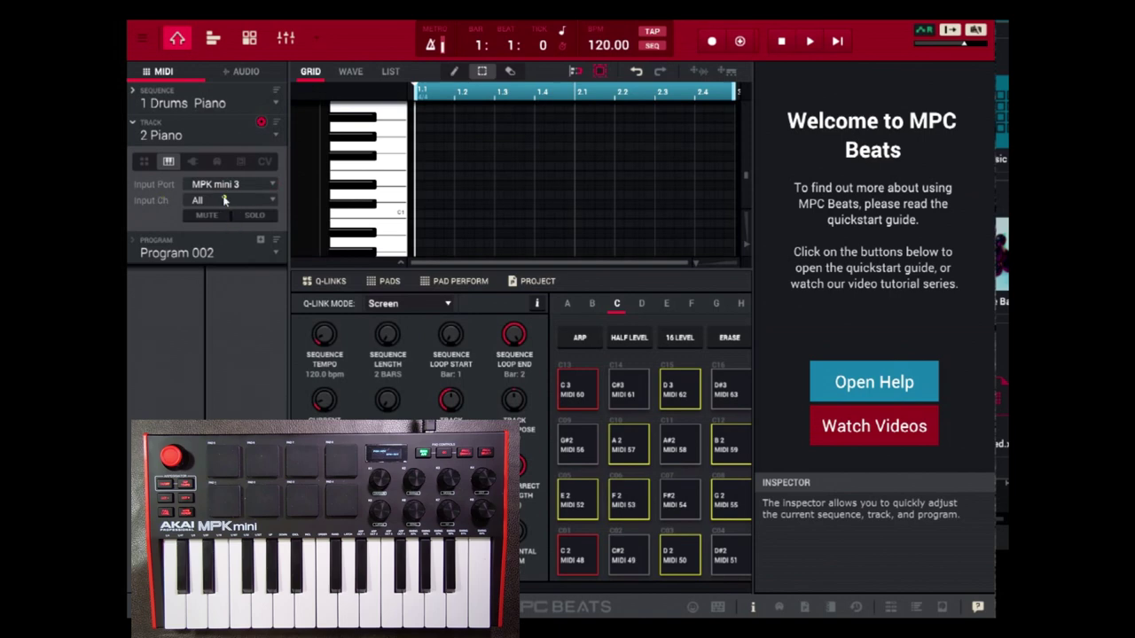
click(274, 201)
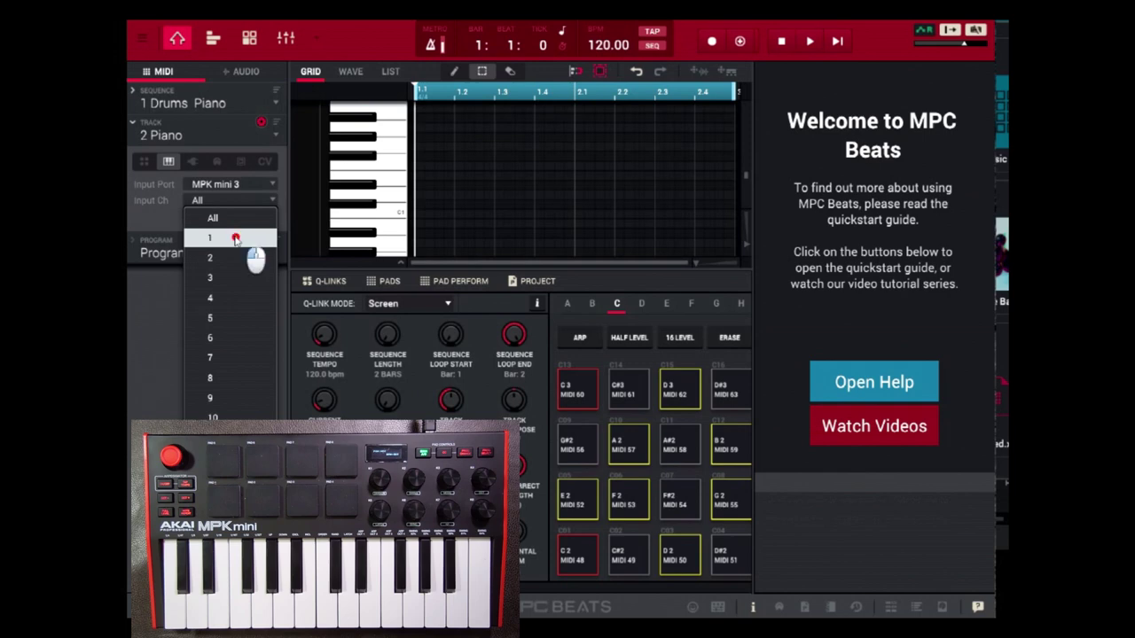
click(236, 238)
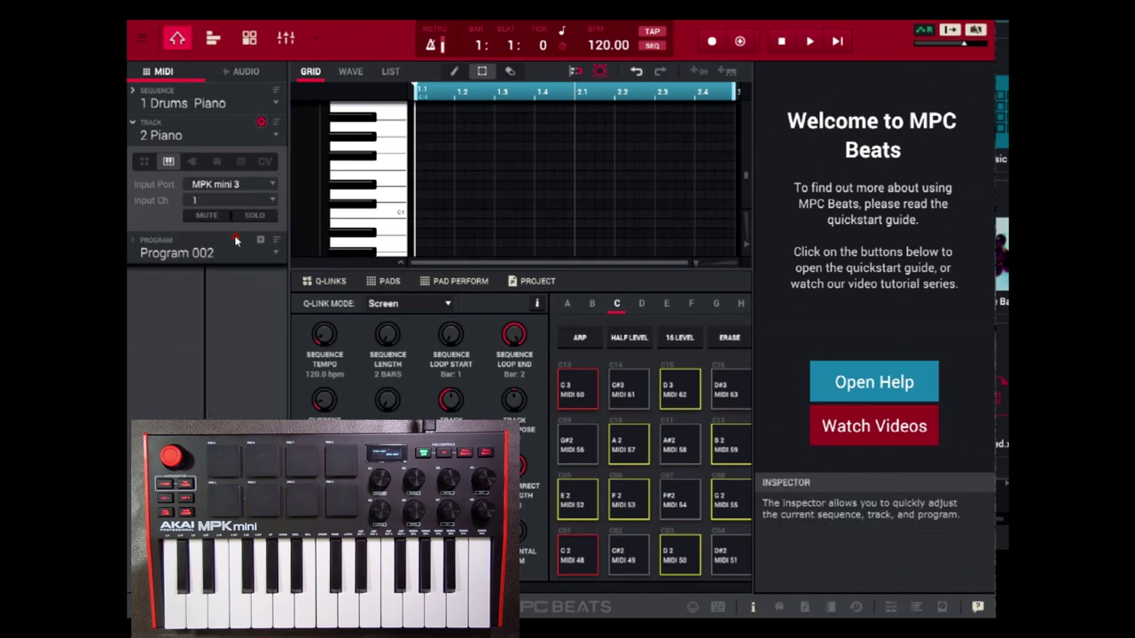
- Close the welcome Help panel and show the Media Browser's list of installed expansions
click(755, 607)
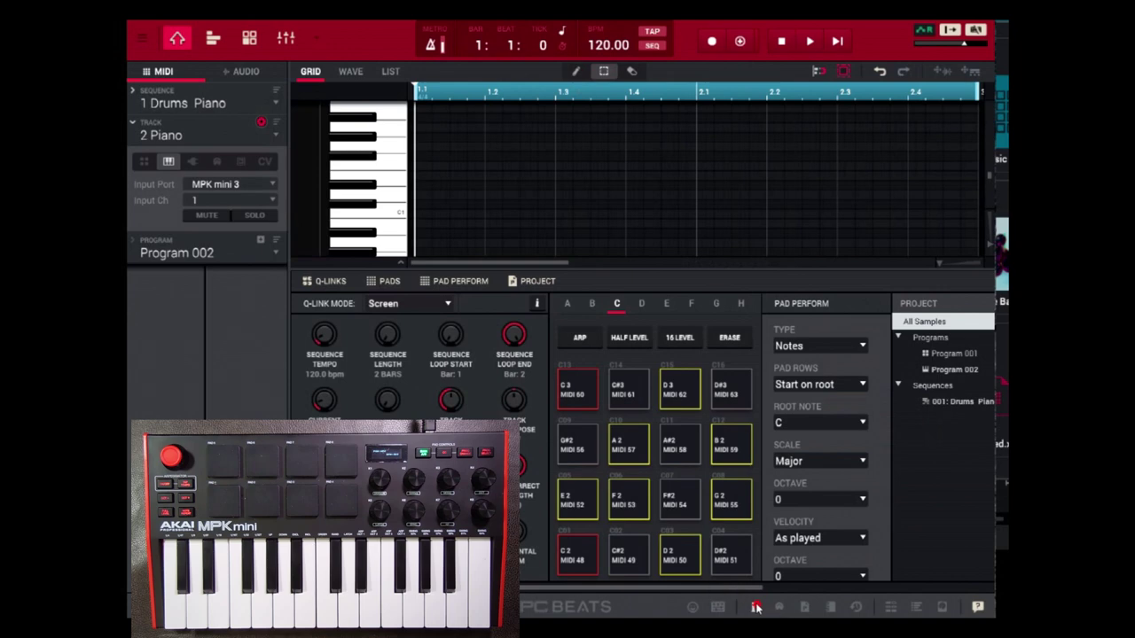
click(756, 607)
click(757, 607)
click(895, 607)
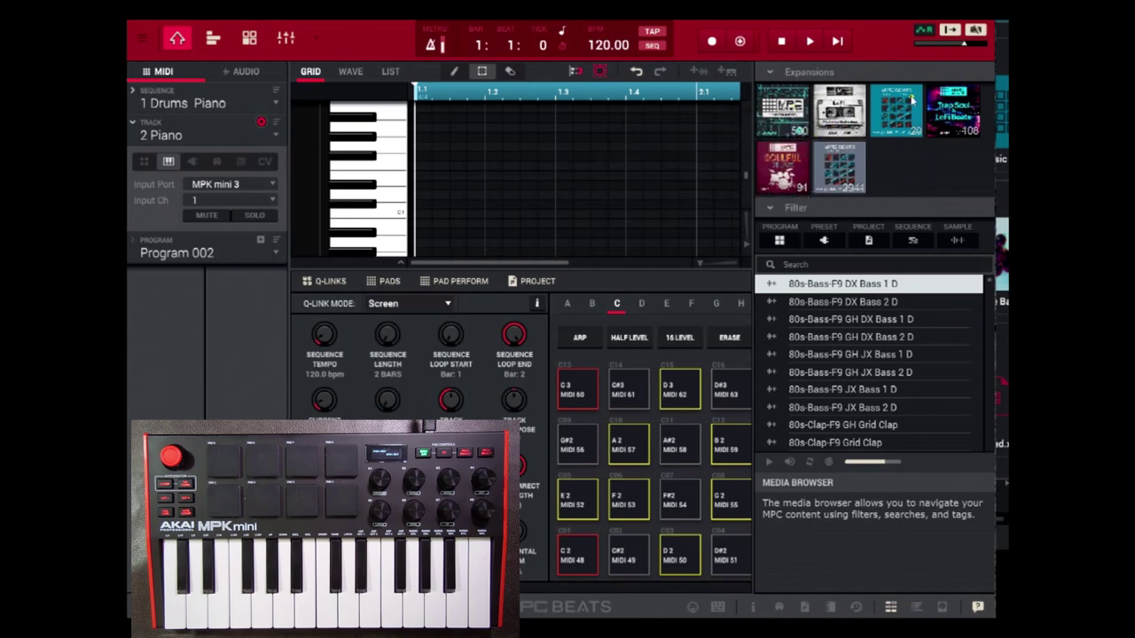
click(917, 608)
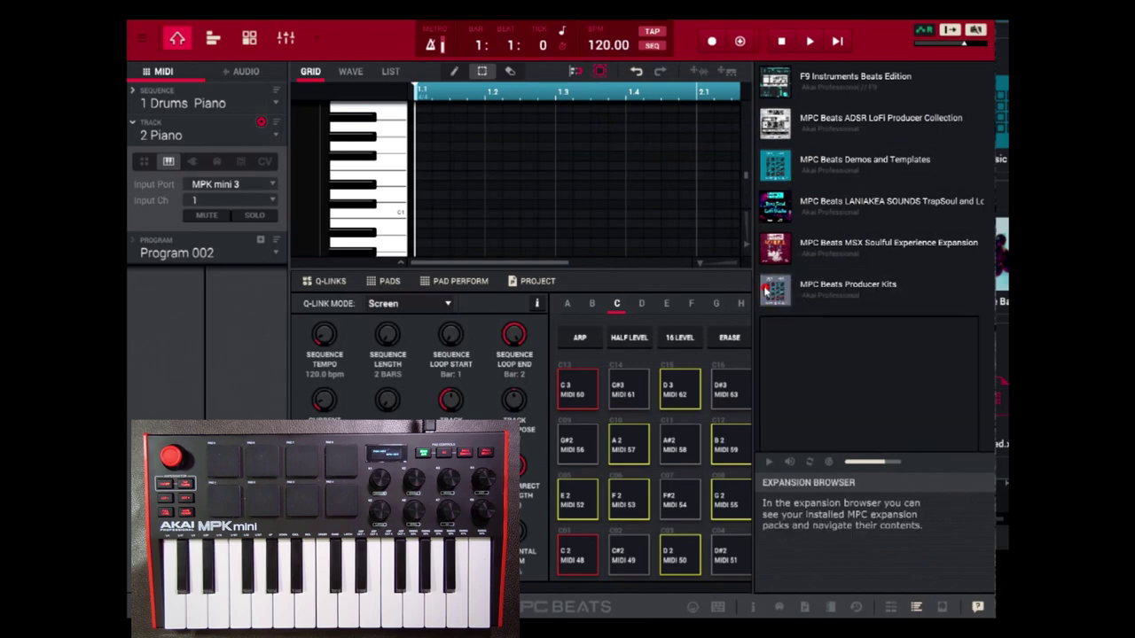
- Open the MPC Beats Producer Kits expansion and expand then collapse its Programs, Samples and Sequences folders
mouse_move(779, 293)
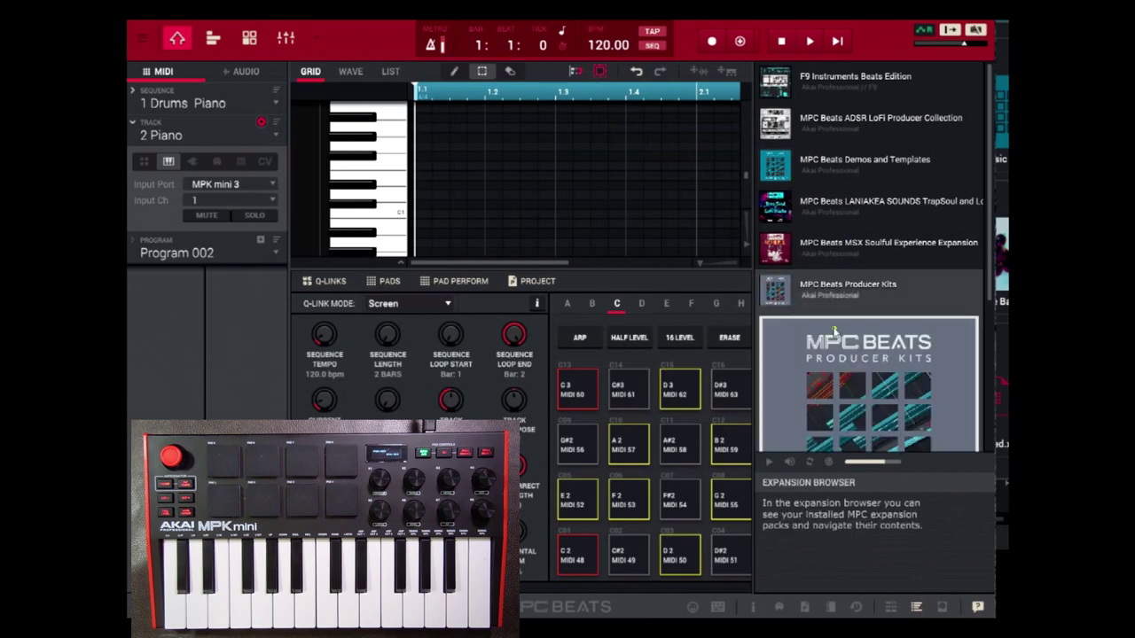
click(909, 326)
scroll(909, 326, down, 1)
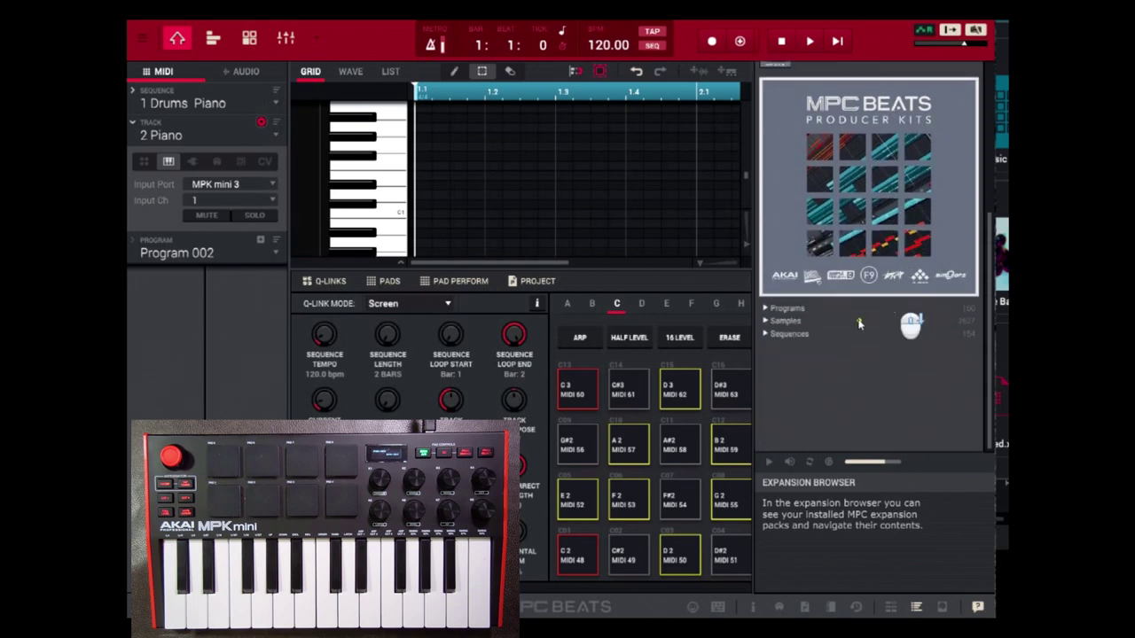
click(775, 311)
click(775, 310)
click(769, 322)
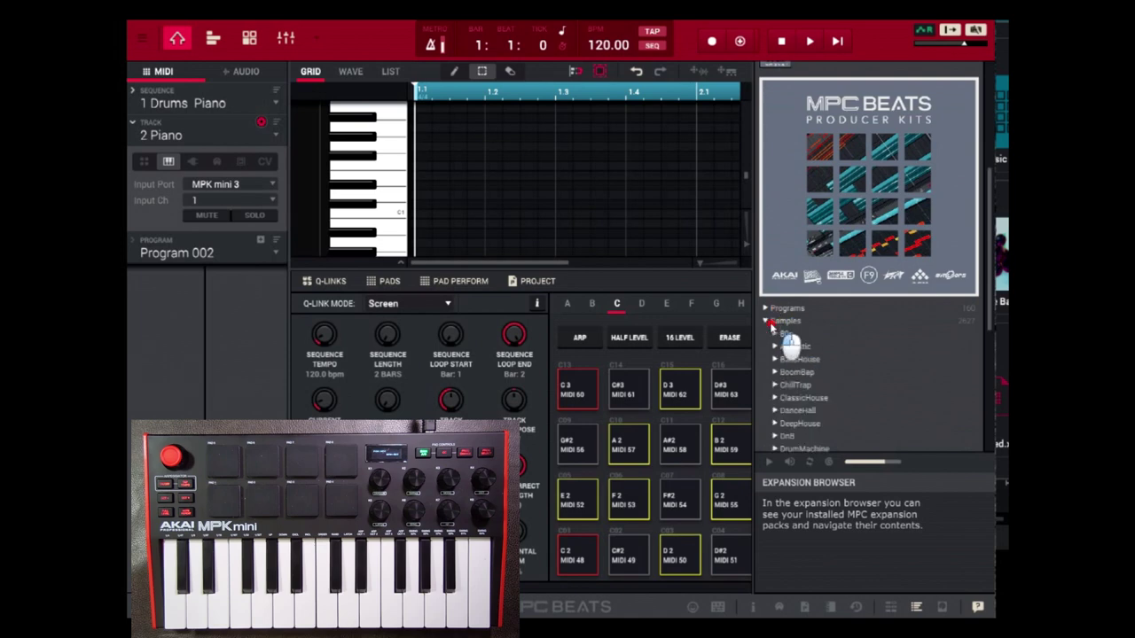
click(768, 321)
click(770, 335)
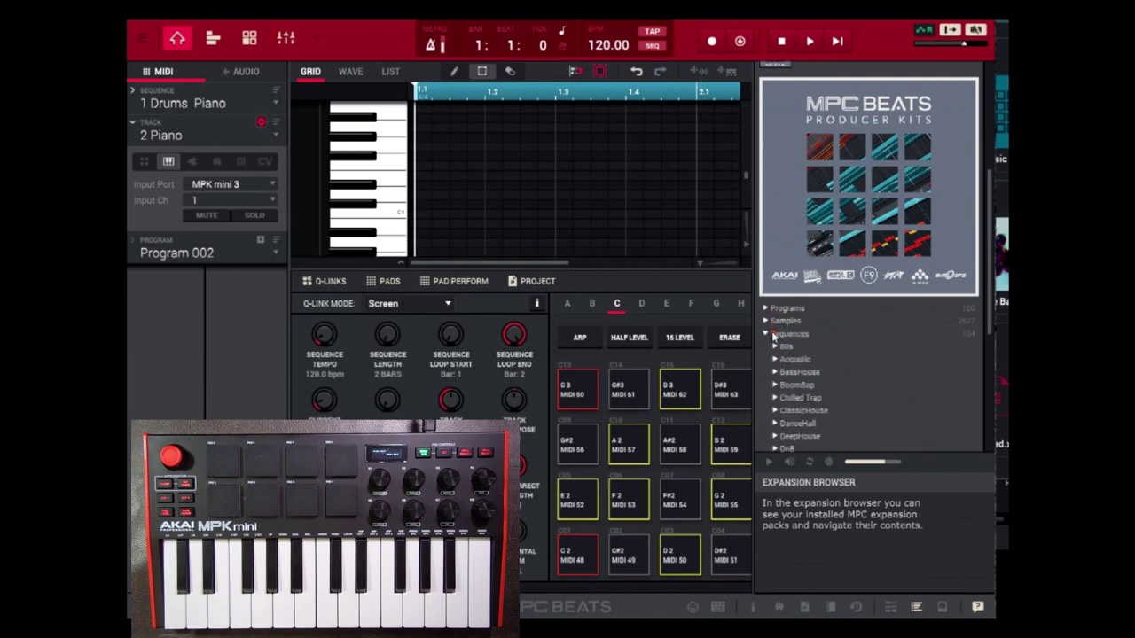
click(772, 334)
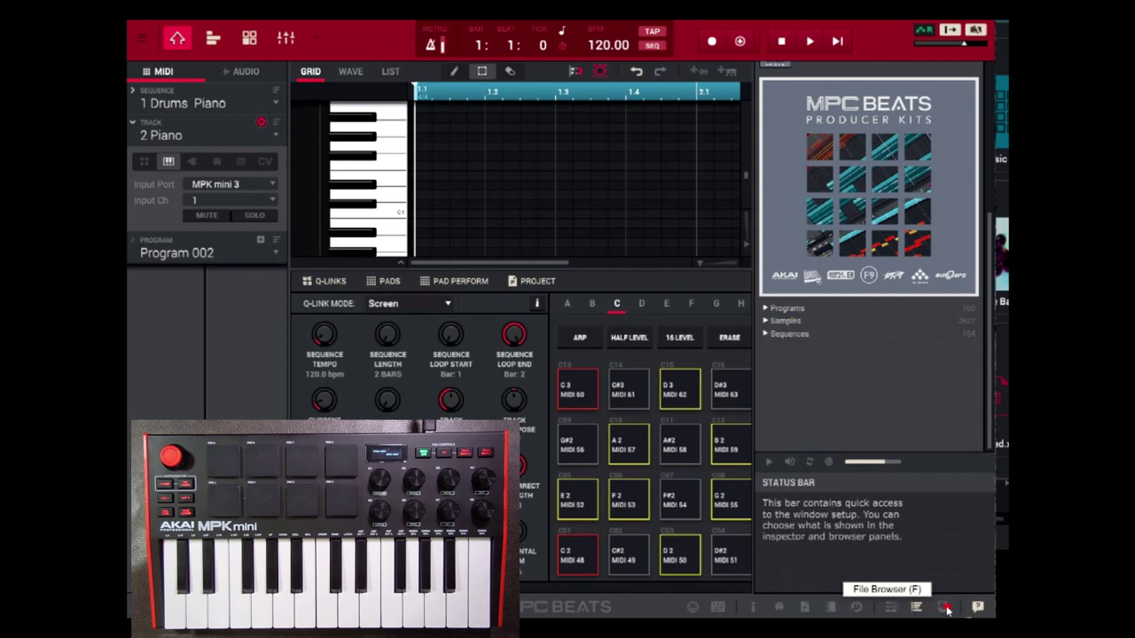
click(946, 607)
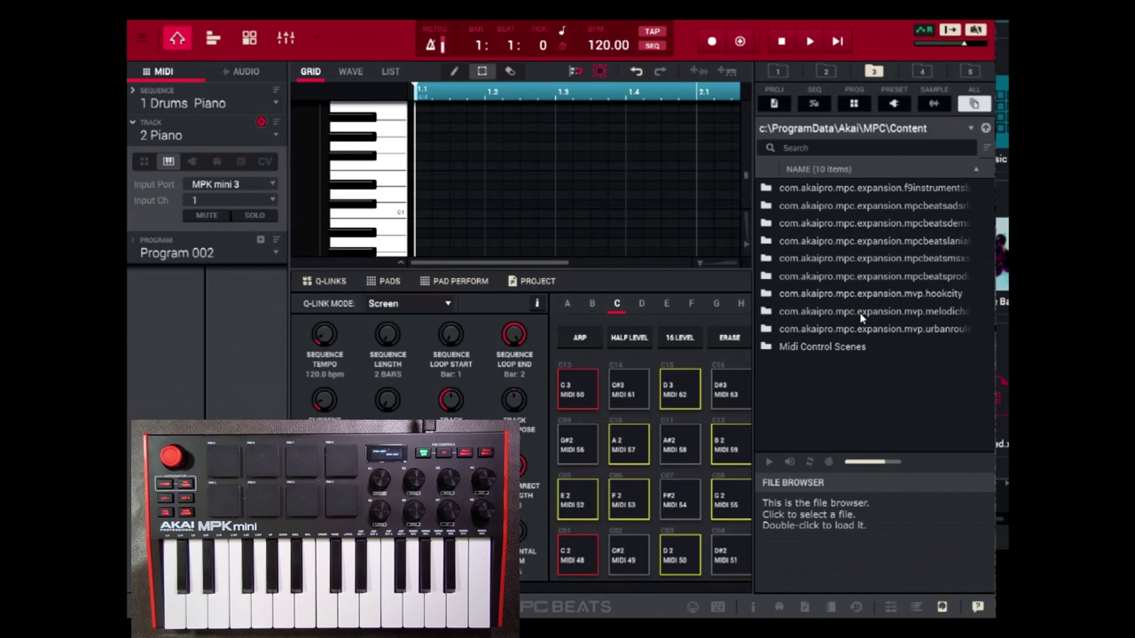
- Return from the File Browser to the Media Browser with expansions and sound list
click(892, 608)
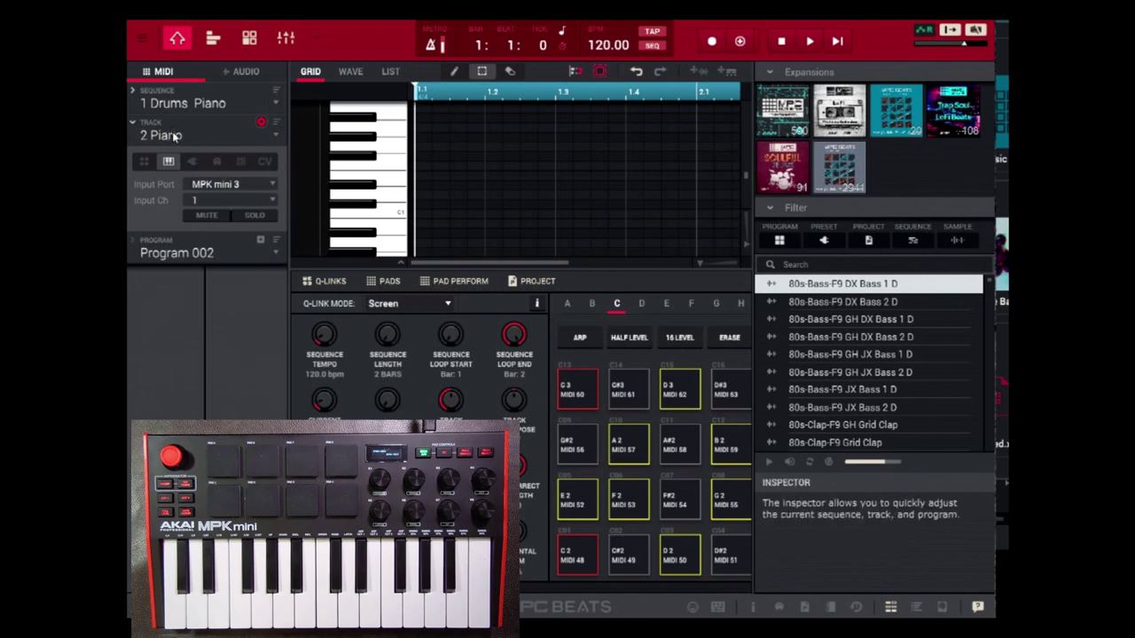
click(276, 135)
- Select the Drum Kit track, filter Producer Kits to Drum Machine kits, and pick Classic 909 Kit
click(191, 152)
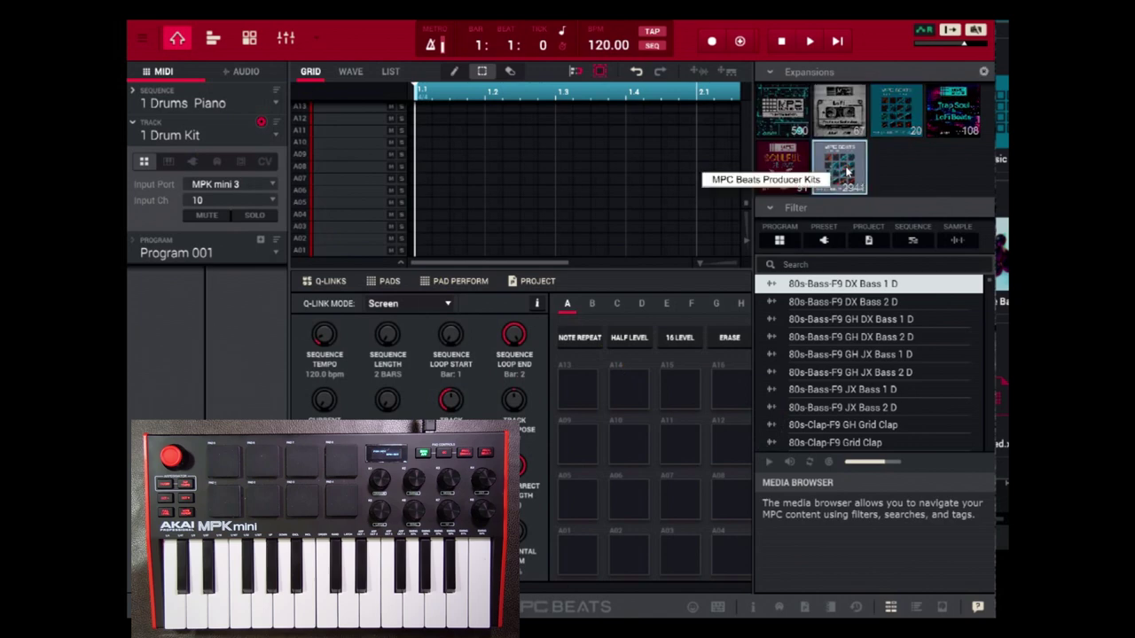
click(847, 171)
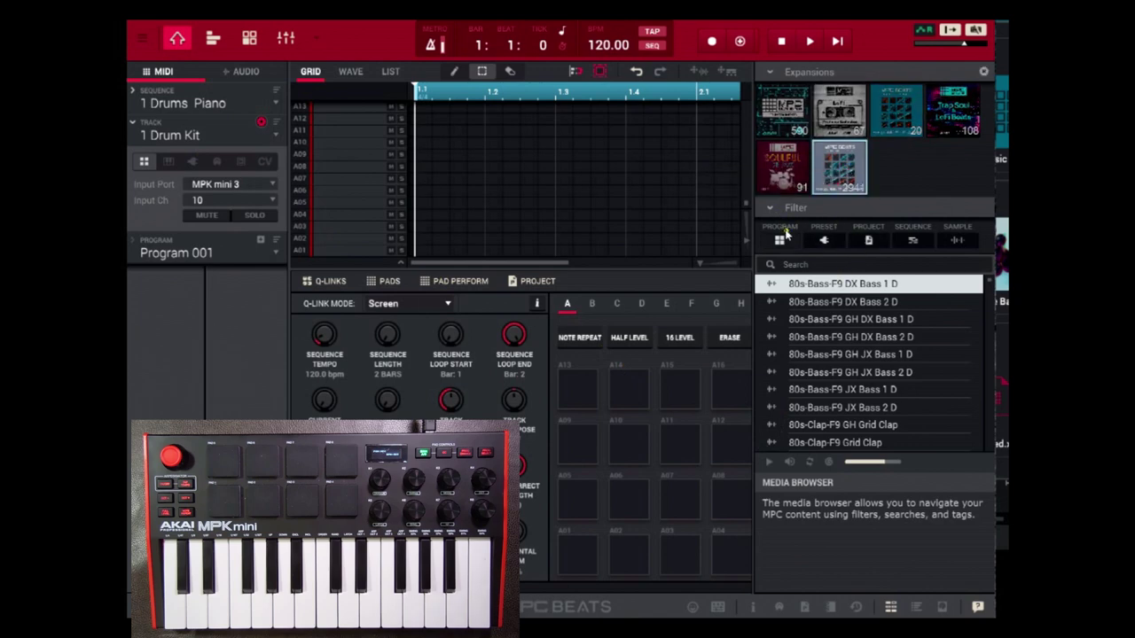
click(780, 240)
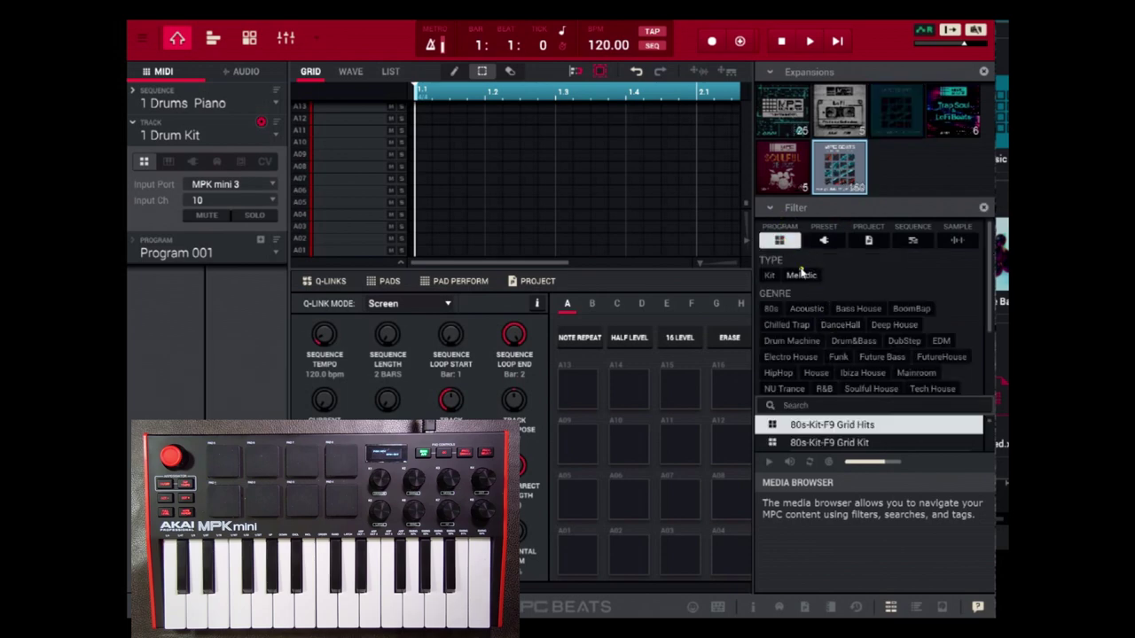
click(771, 277)
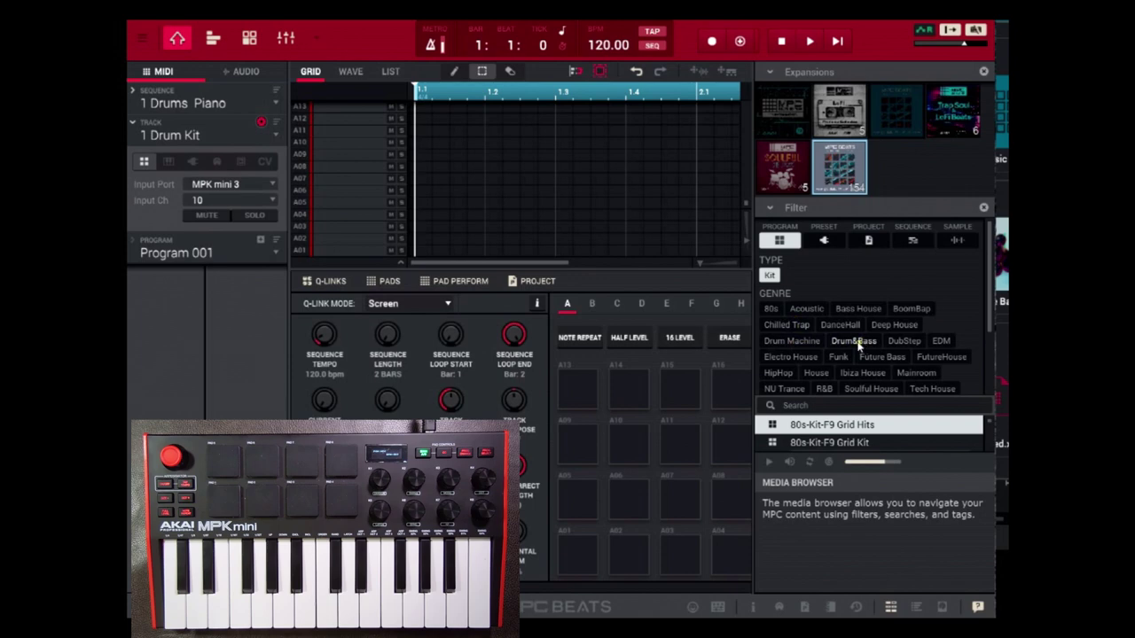
click(784, 343)
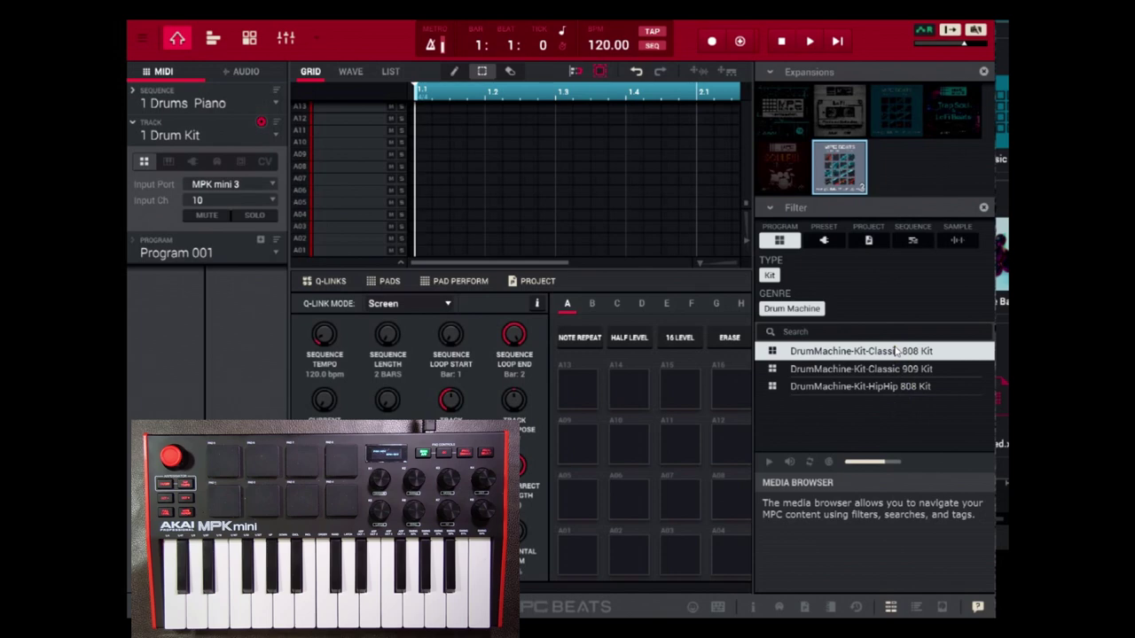
click(827, 372)
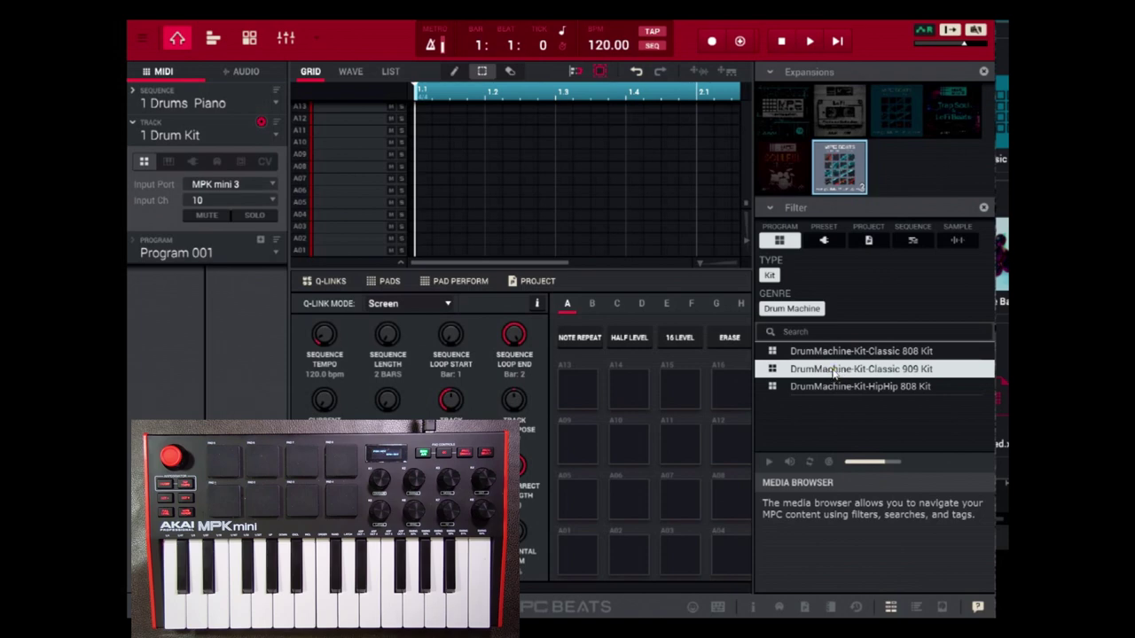
click(832, 373)
- Load the DrumMachine-Kit-Classic 909 Kit onto the Drum Kit track and show the track list
drag(832, 373, 500, 160)
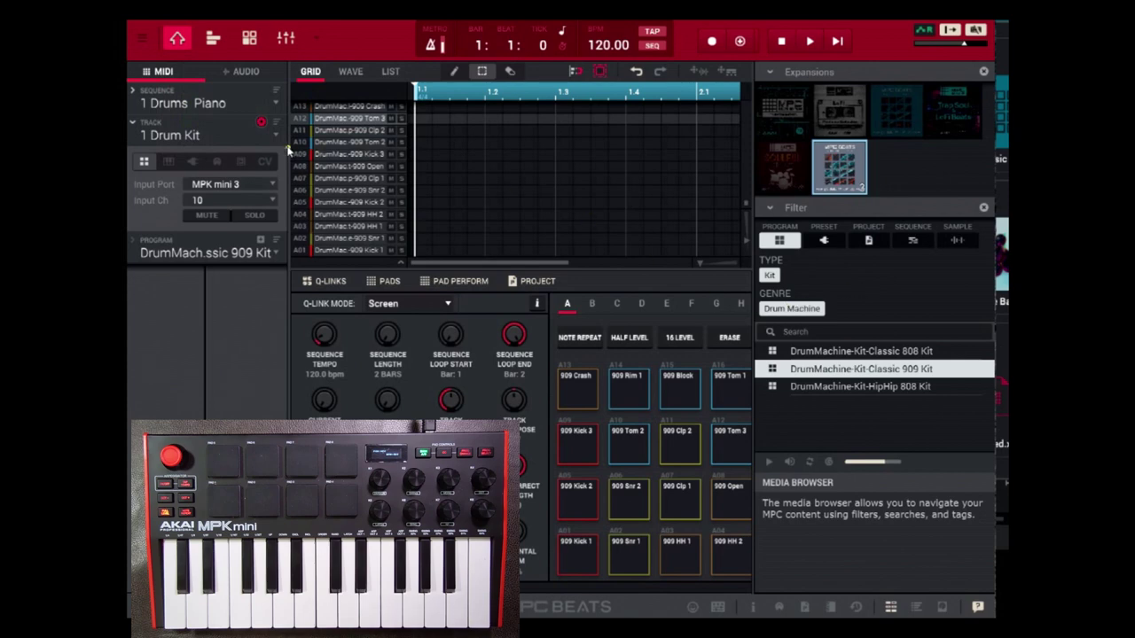
click(169, 138)
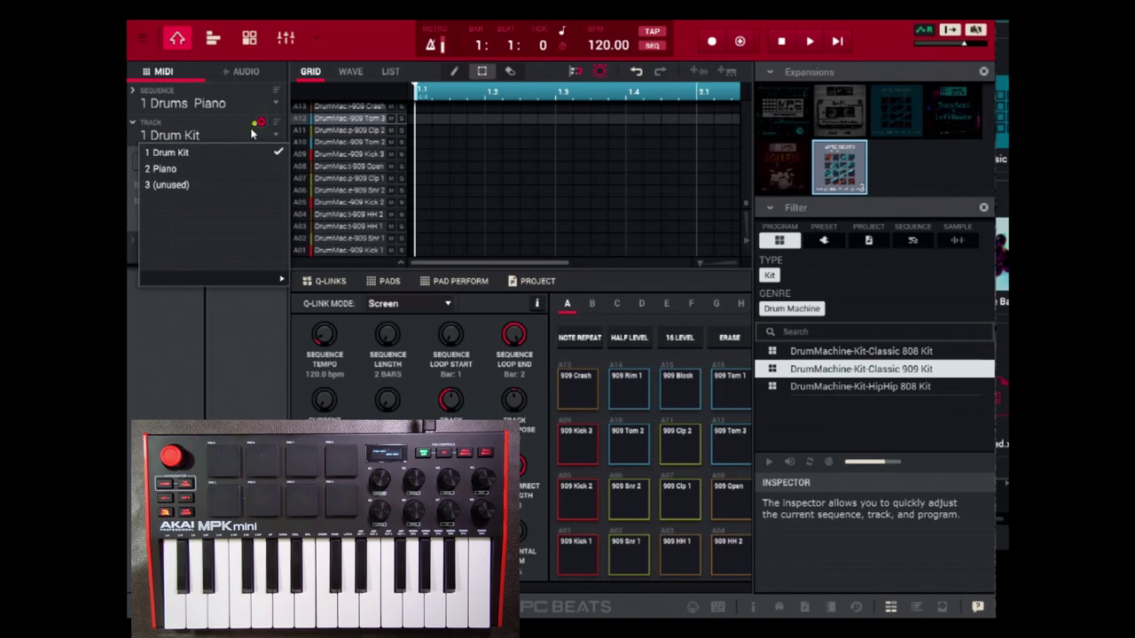
- Switch to the Piano track and widen the browser to programs from all expansions
click(178, 169)
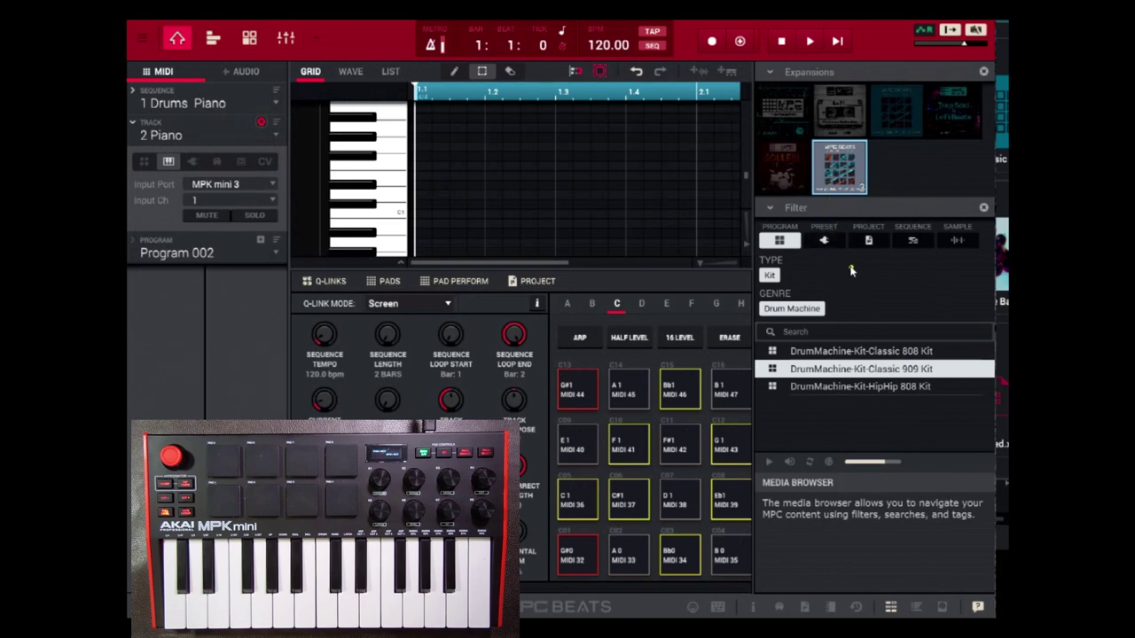
click(787, 110)
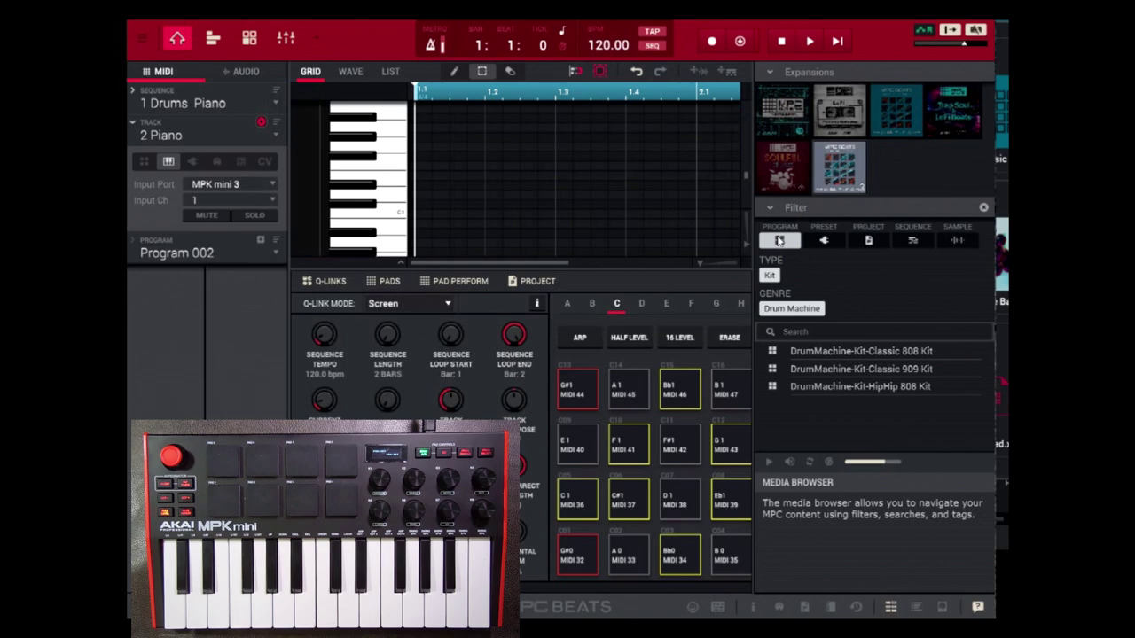
click(779, 241)
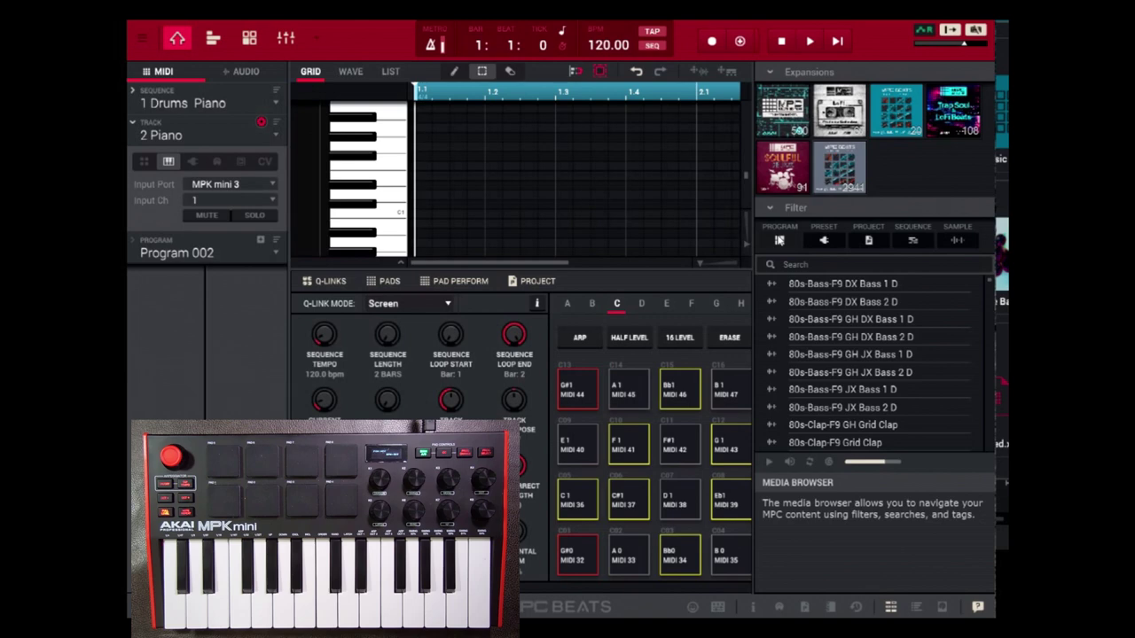
click(779, 239)
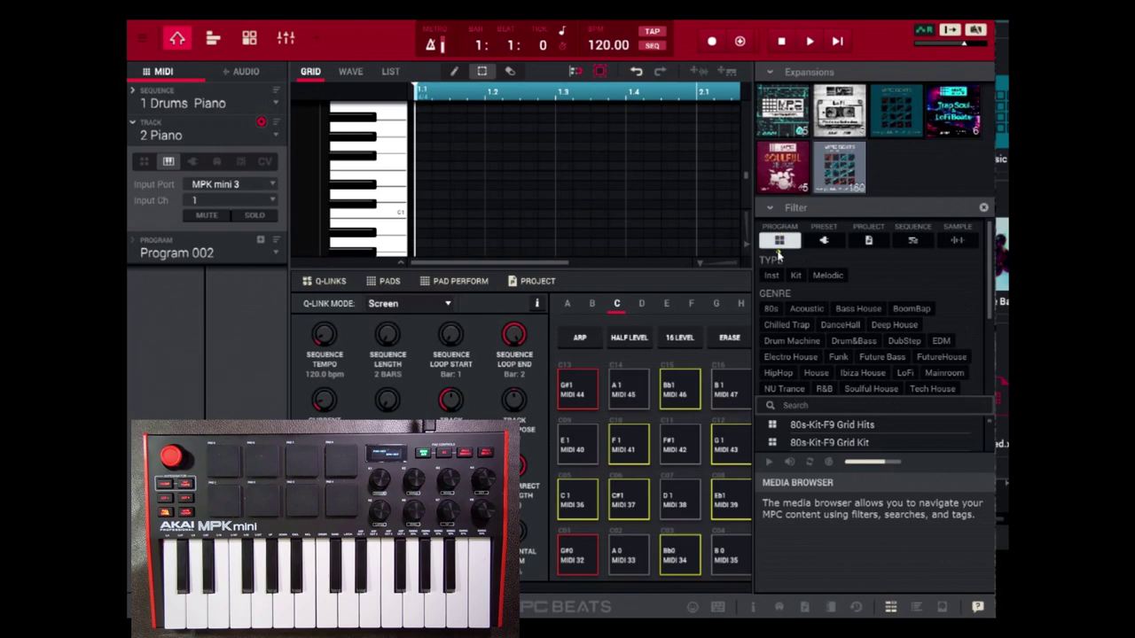
- Filter the browser to Inst Piano programs, pick Club Piano X and enable auto-play previews
click(772, 276)
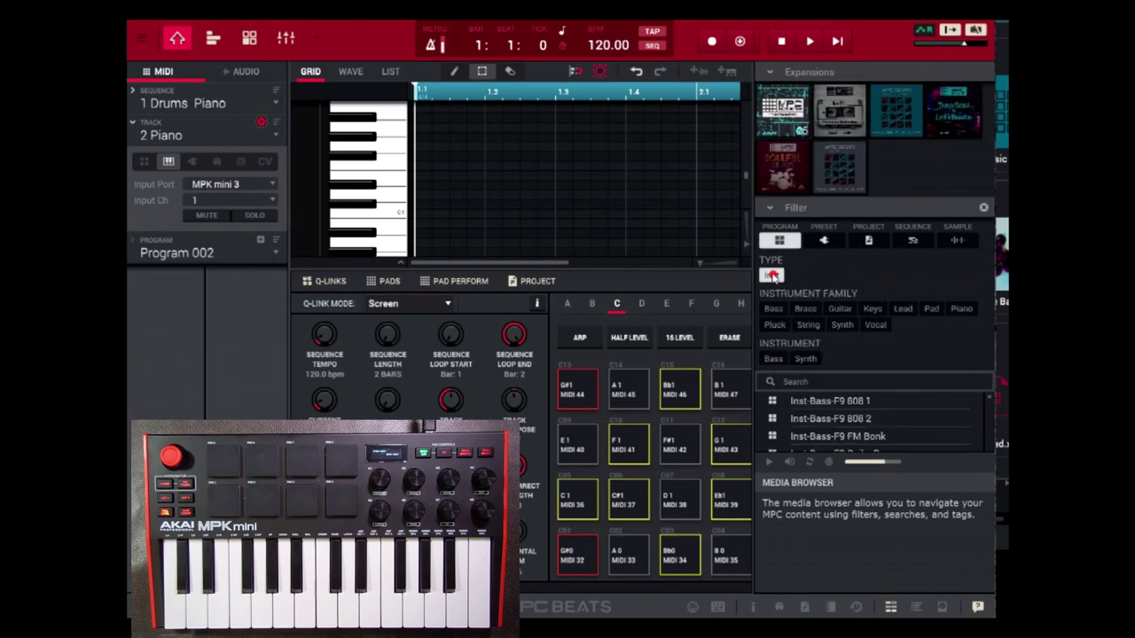
click(962, 309)
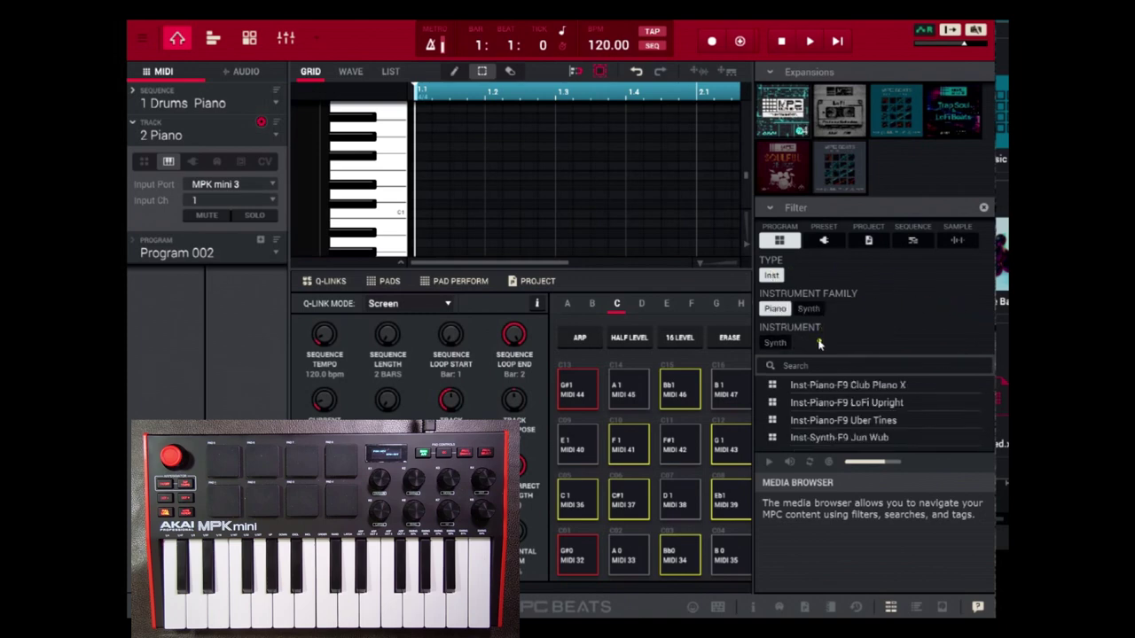
click(814, 387)
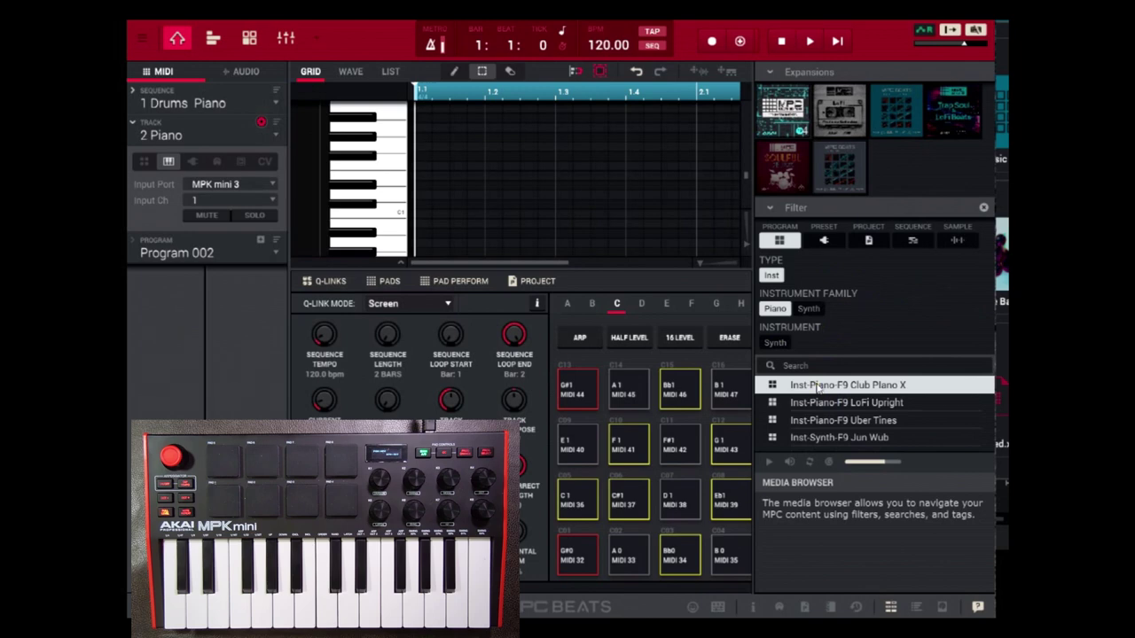
click(792, 463)
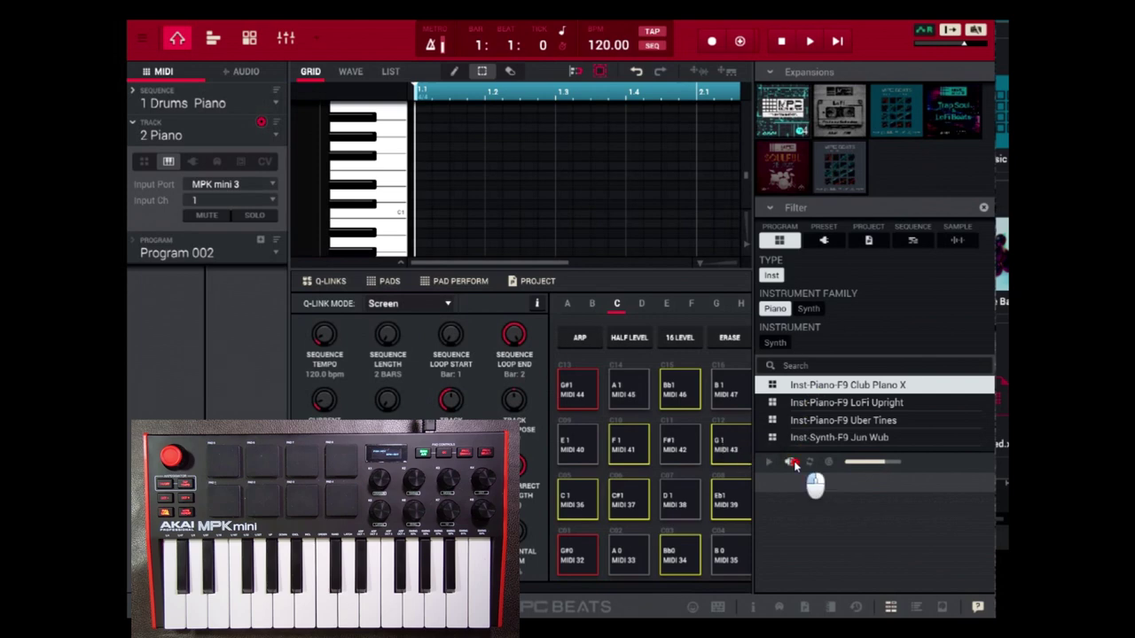
- Audition LoFi Upright, Uber Tines and Club Piano X, ending on Uber Tines
click(810, 403)
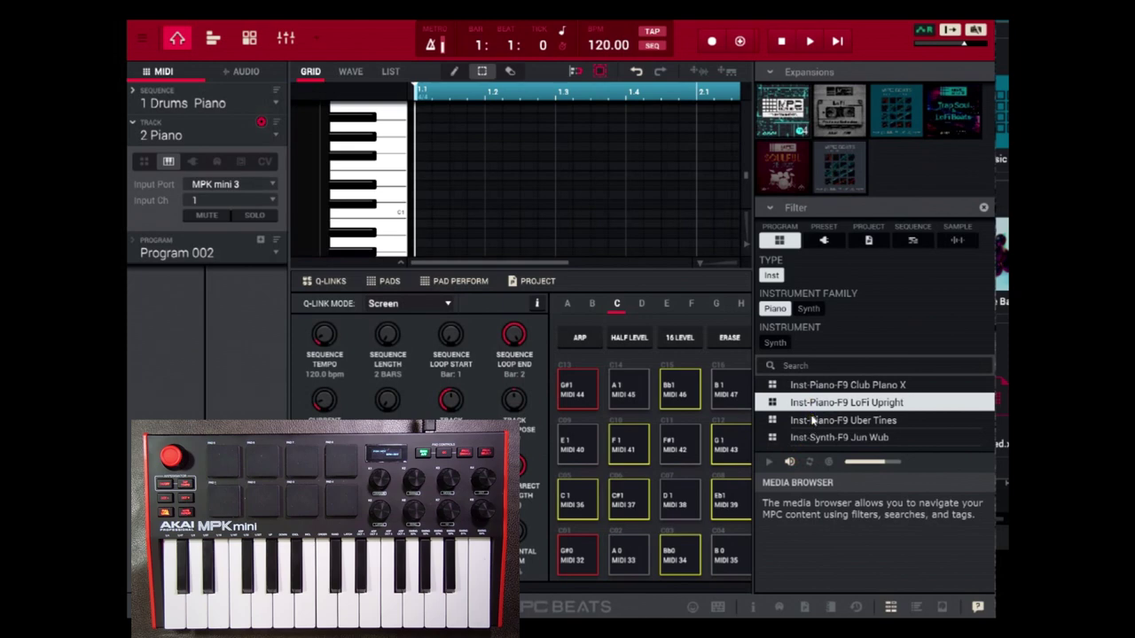
click(813, 422)
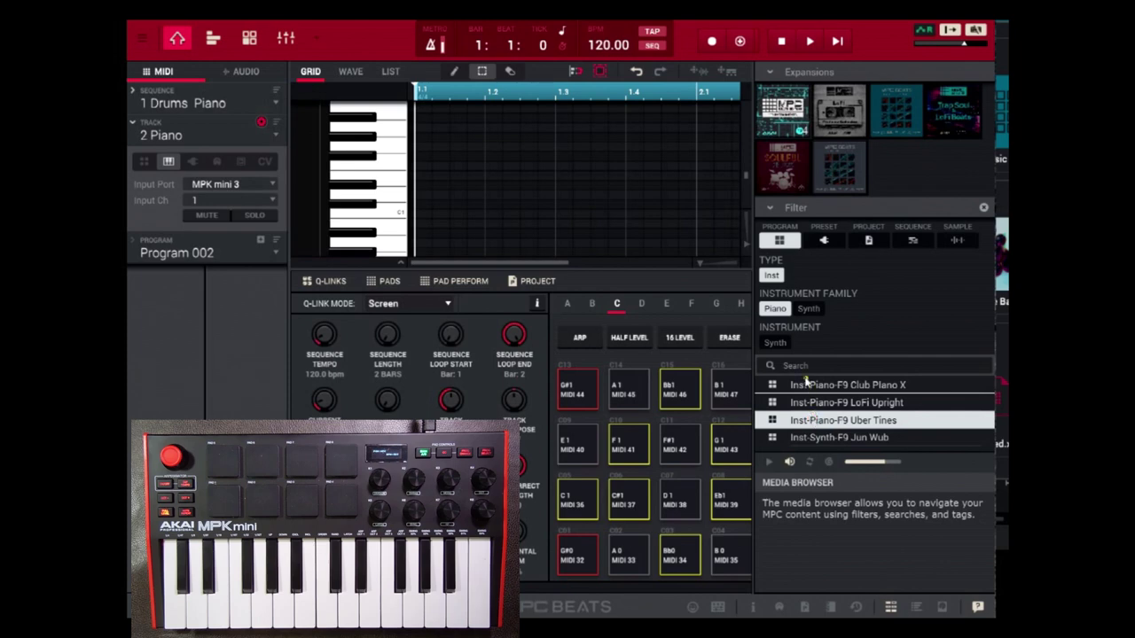
click(771, 462)
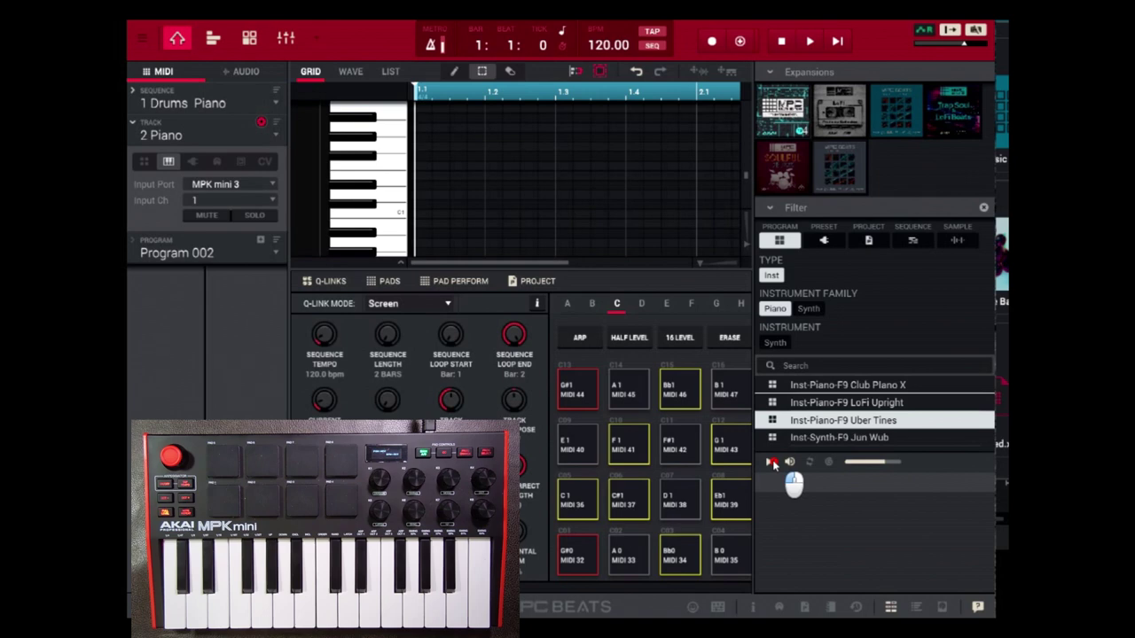
click(777, 386)
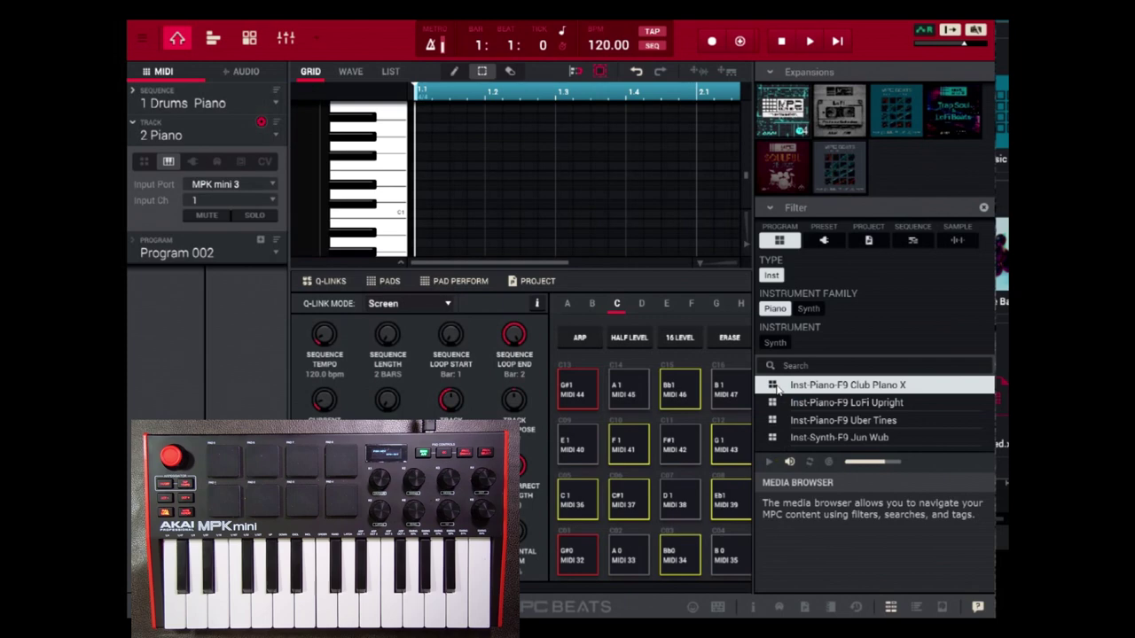
click(801, 420)
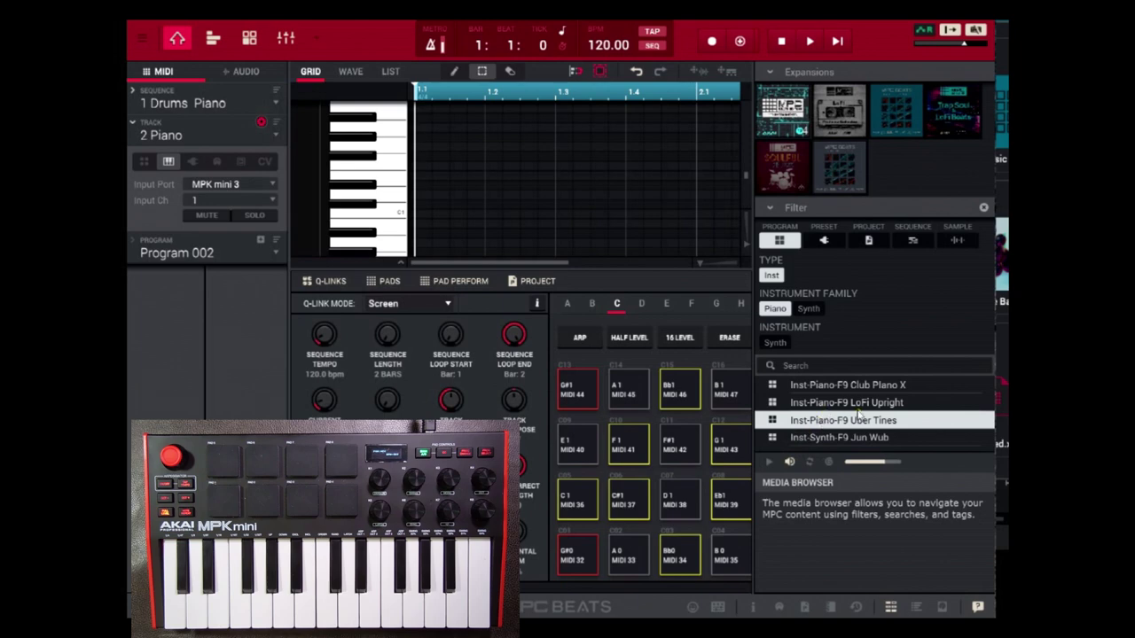
click(831, 418)
- Load Inst-Piano-F9 Uber Tines onto the Piano track in place of Program 002
drag(831, 418, 509, 154)
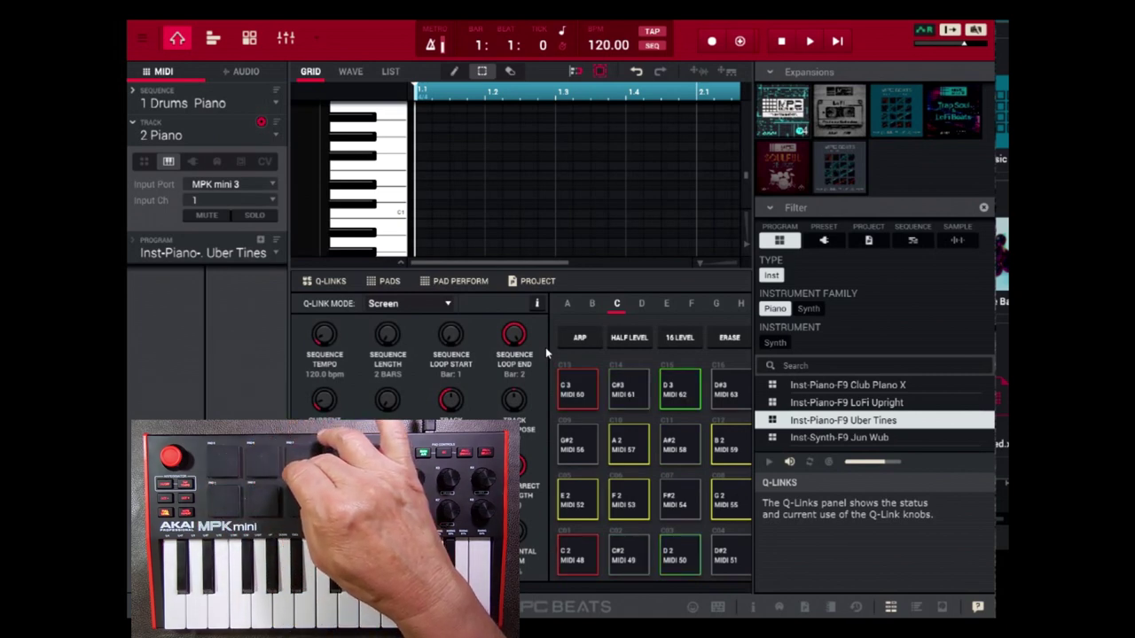
- Switch to Track View and make Drum Kit the current track
click(215, 39)
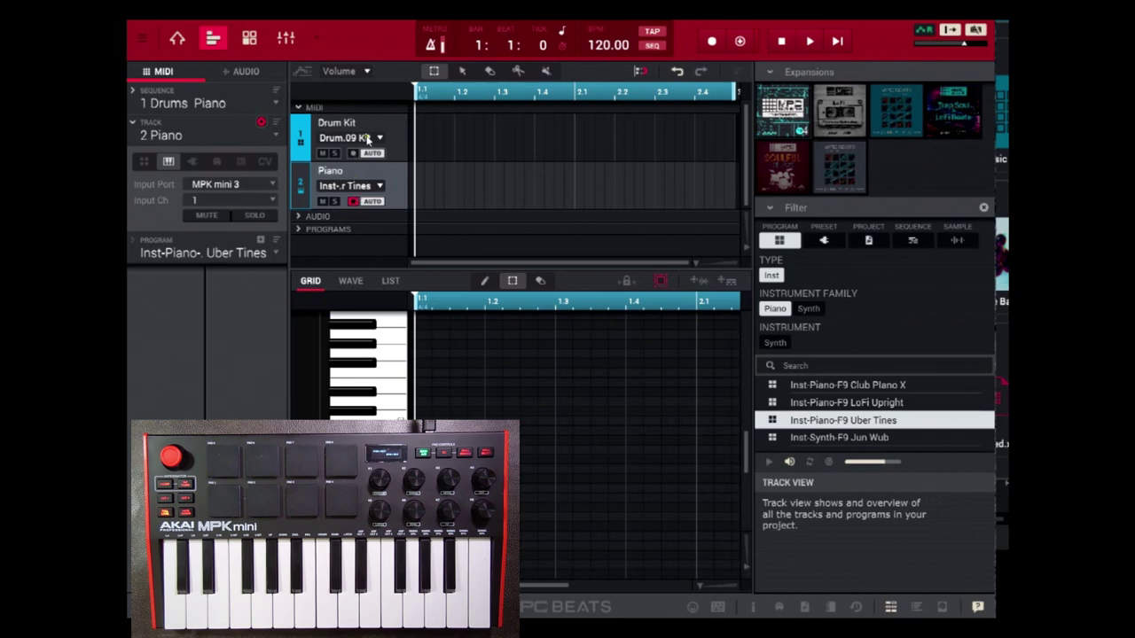
click(302, 138)
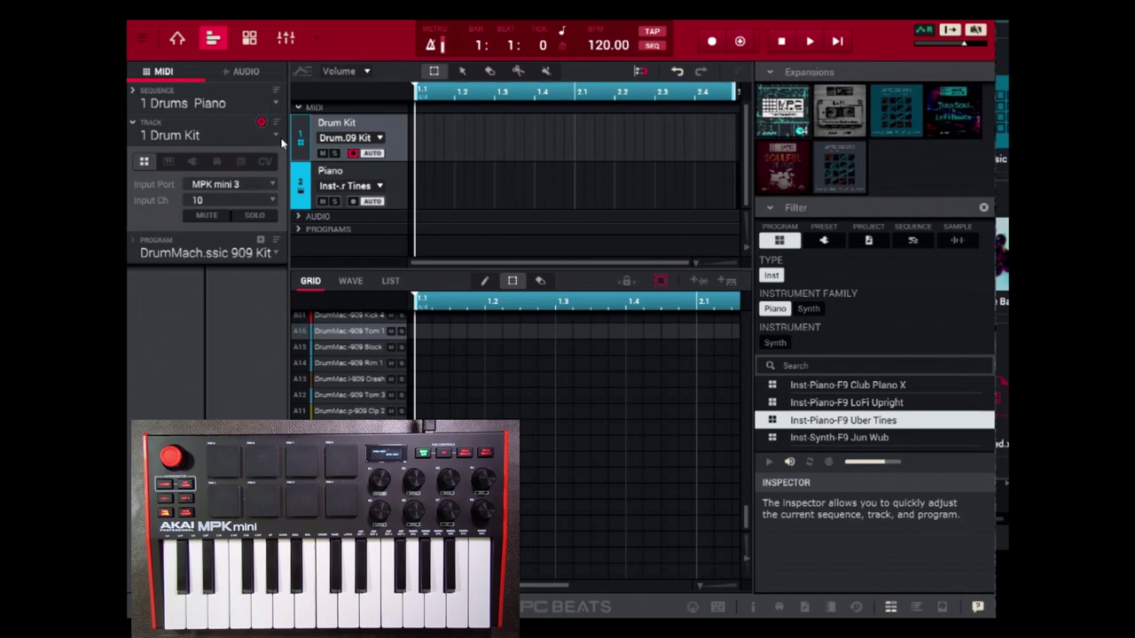
- Record-arm the Drum Kit and Piano tracks, then reselect the Drum Kit track
click(305, 172)
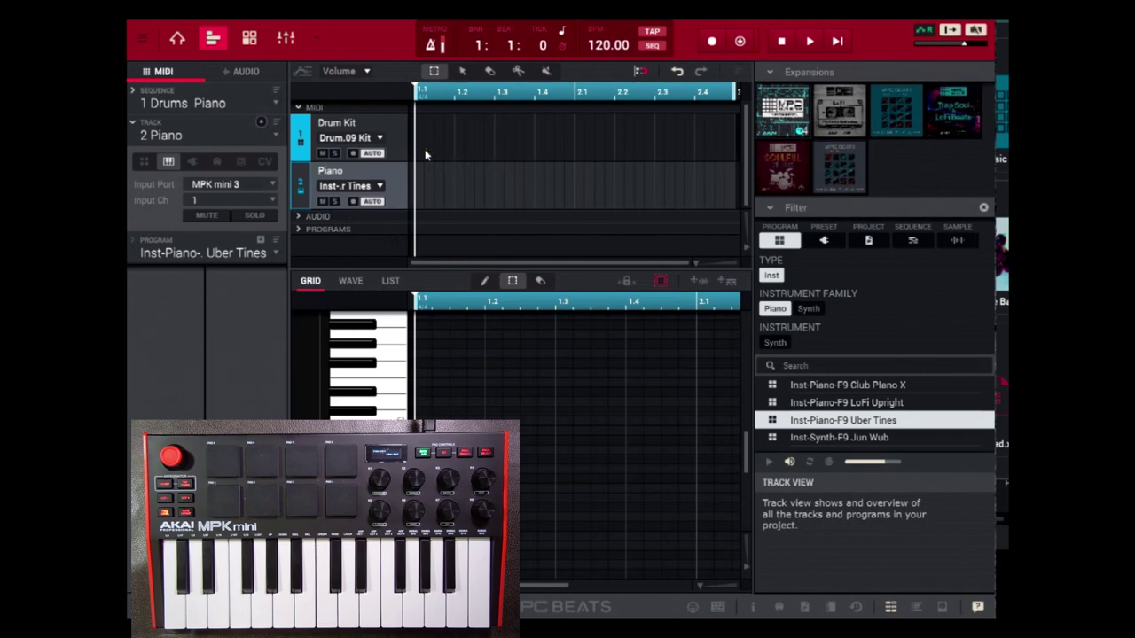
click(353, 155)
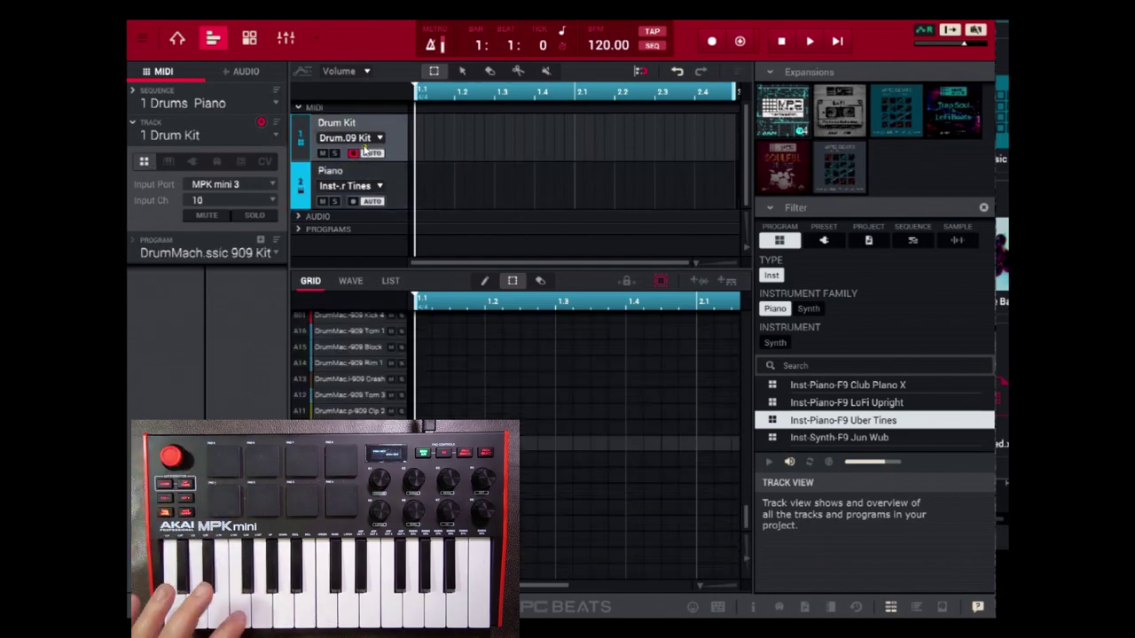
click(355, 202)
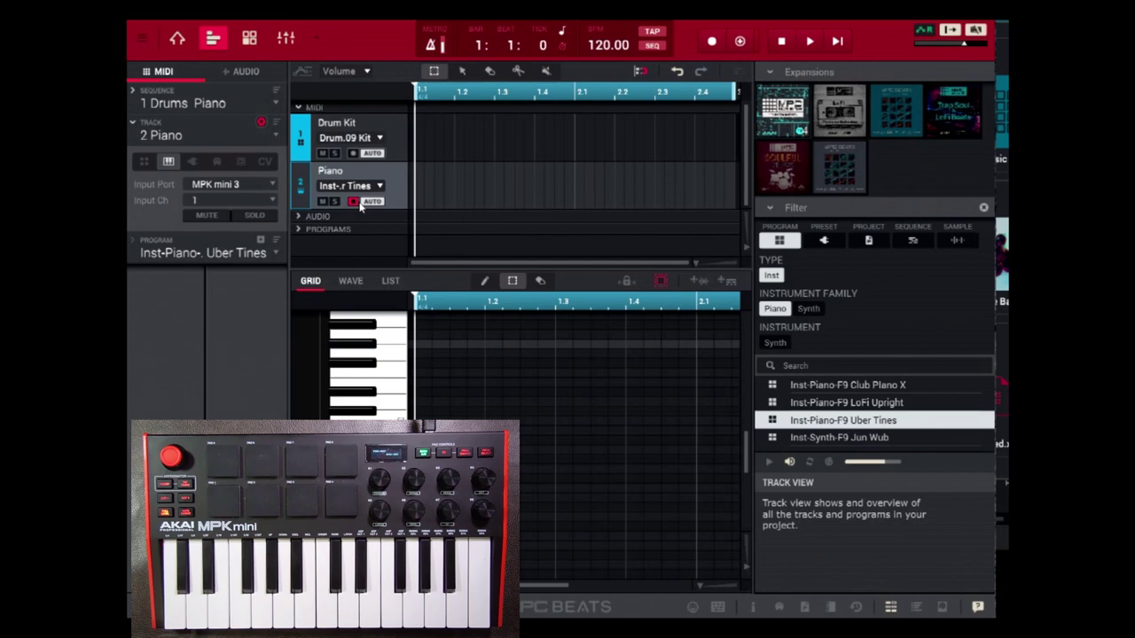
click(354, 153)
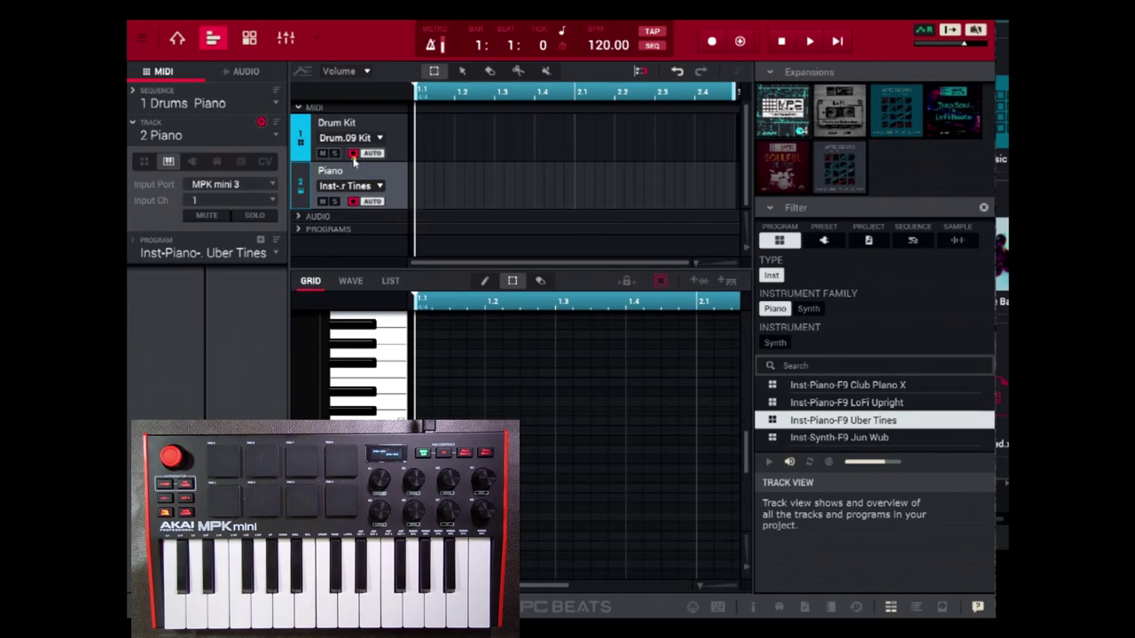
click(301, 136)
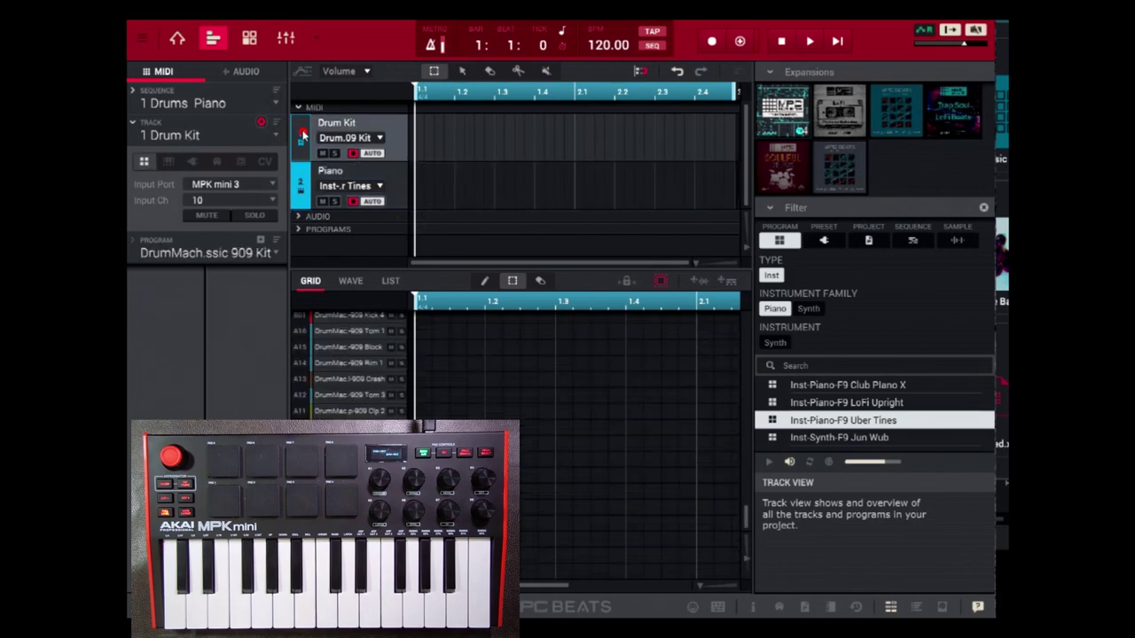